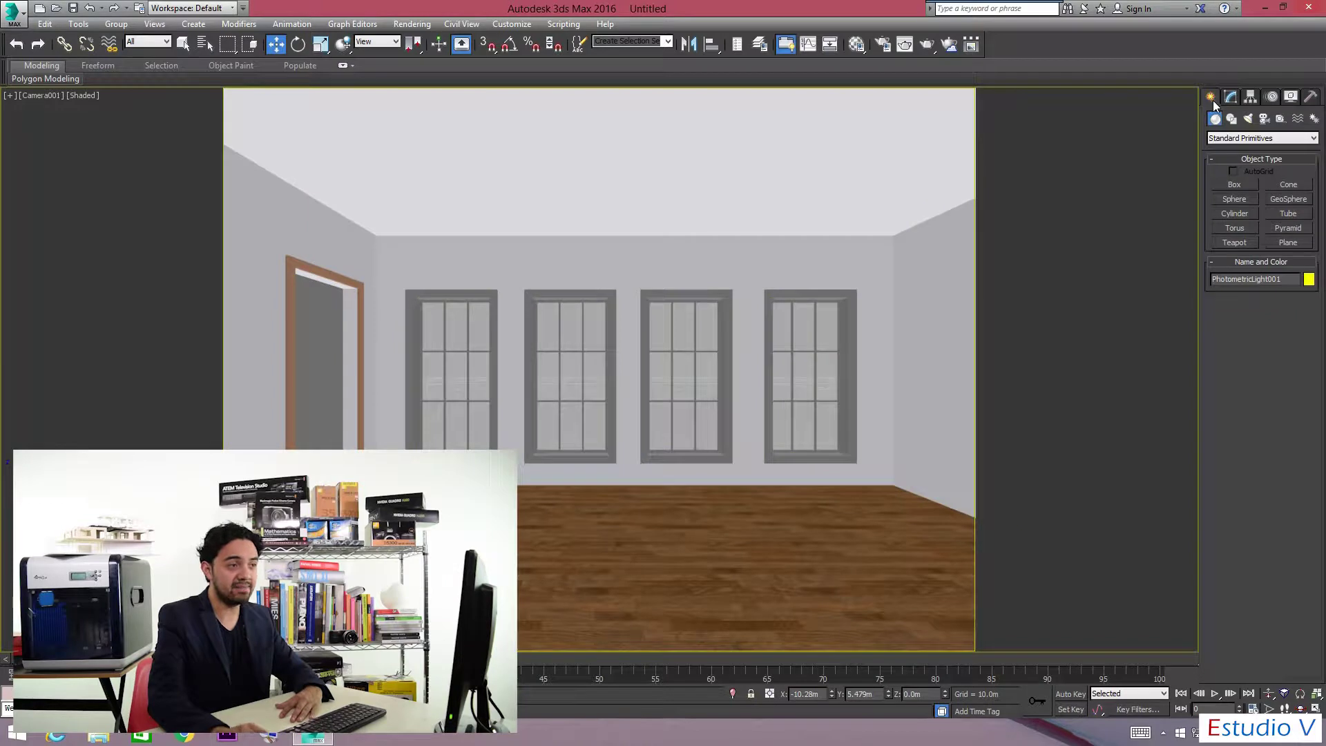
Place a photometric Free Light on the wooden floor near the middle of the room.
{"action": "left_click", "coordinate": [1248, 119]}
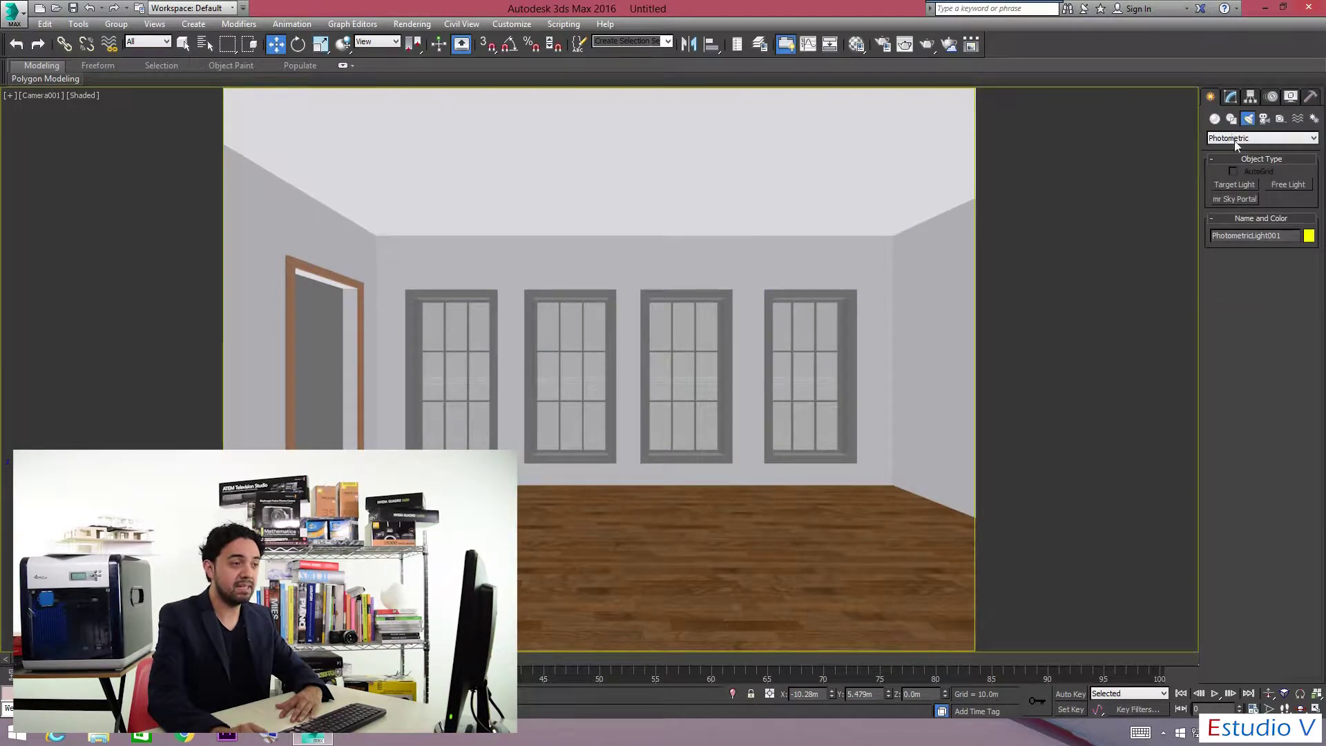
{"action": "left_click", "coordinate": [1292, 188]}
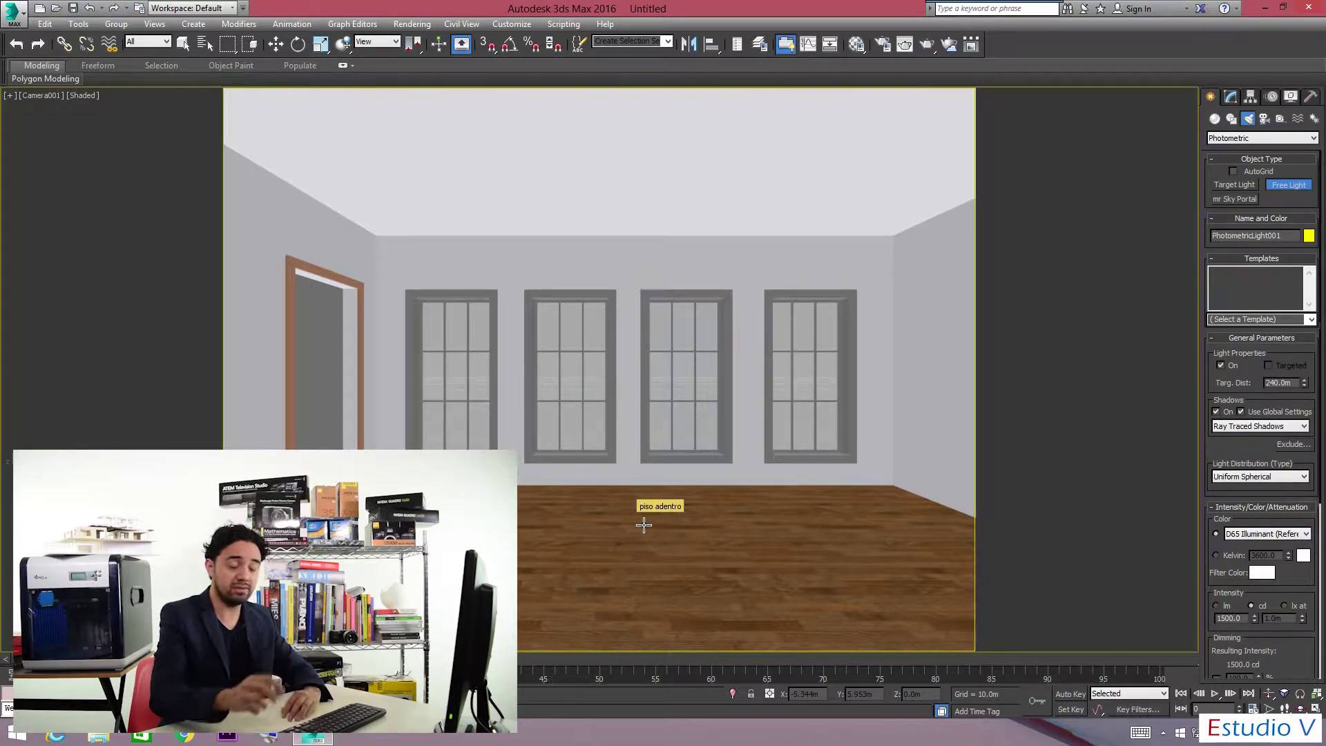
{"action": "left_click", "coordinate": [609, 561]}
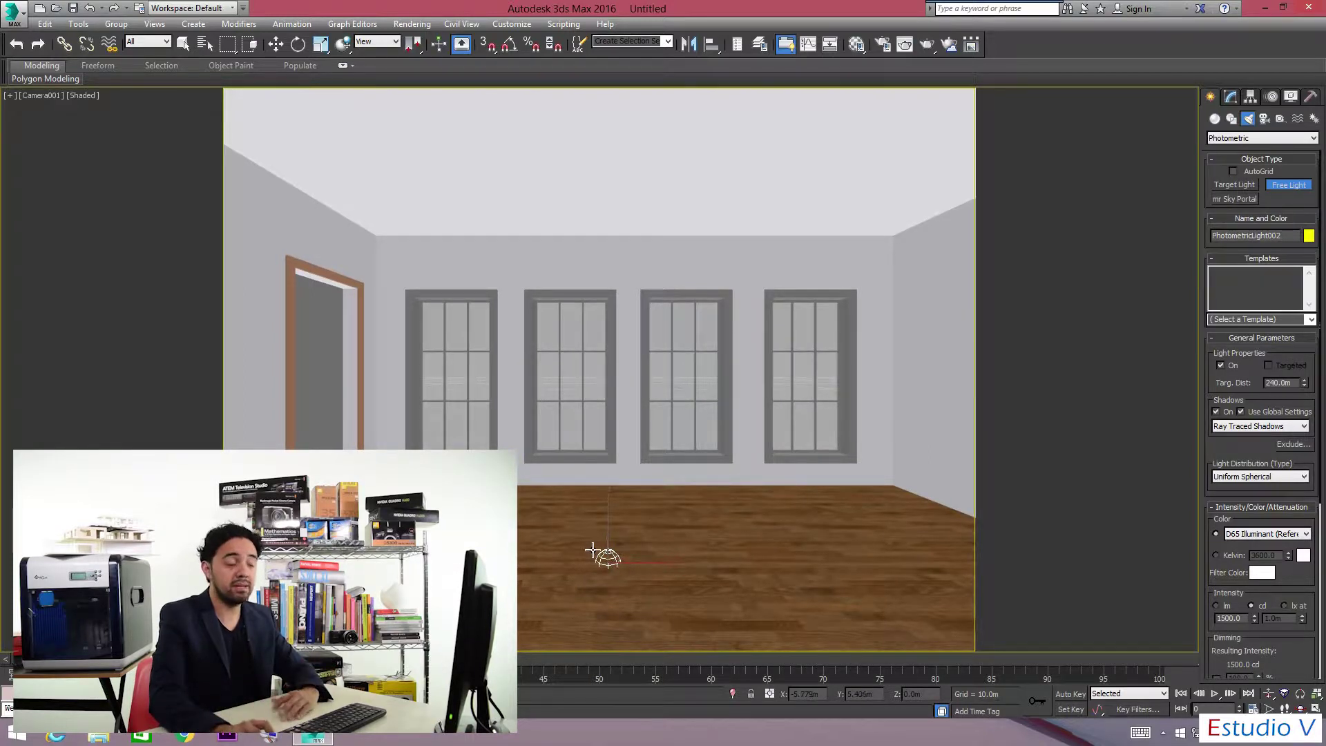
{"action": "right_click", "coordinate": [1032, 255]}
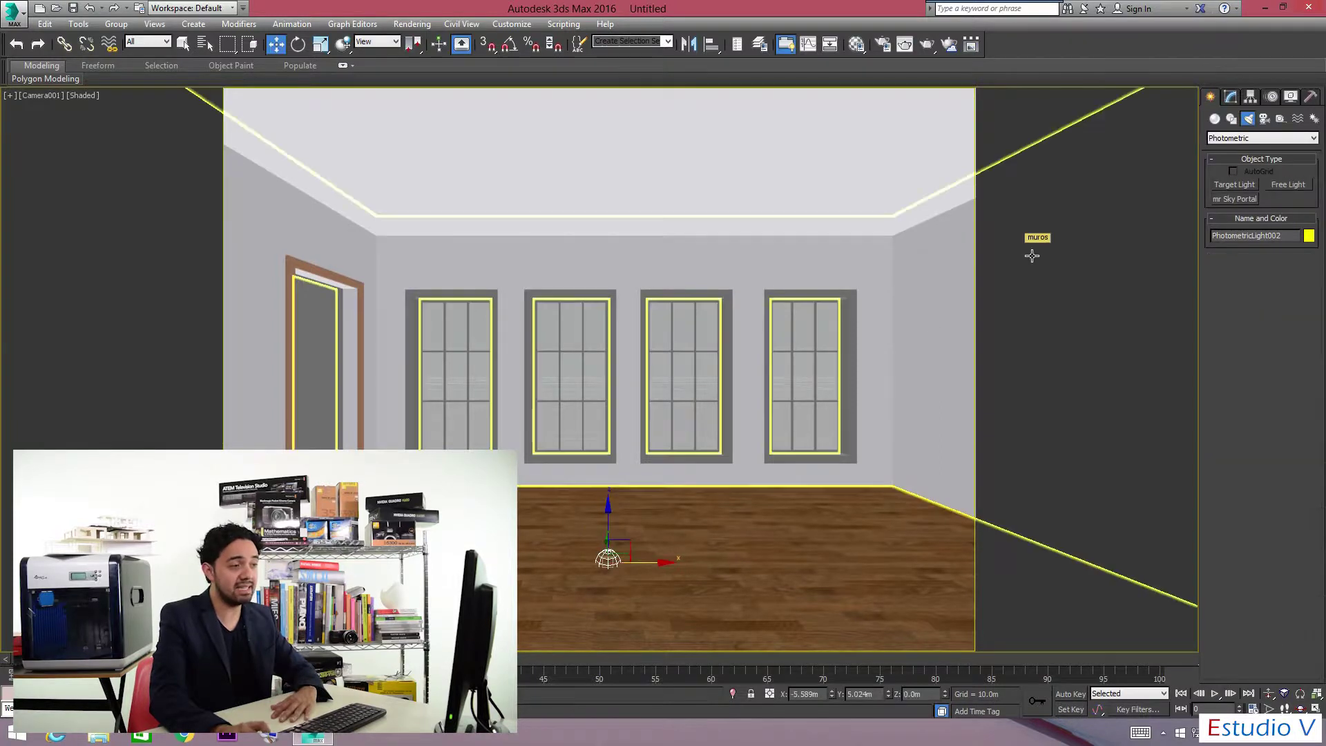
{"action": "right_click", "coordinate": [1022, 247]}
{"action": "left_click", "coordinate": [1010, 311]}
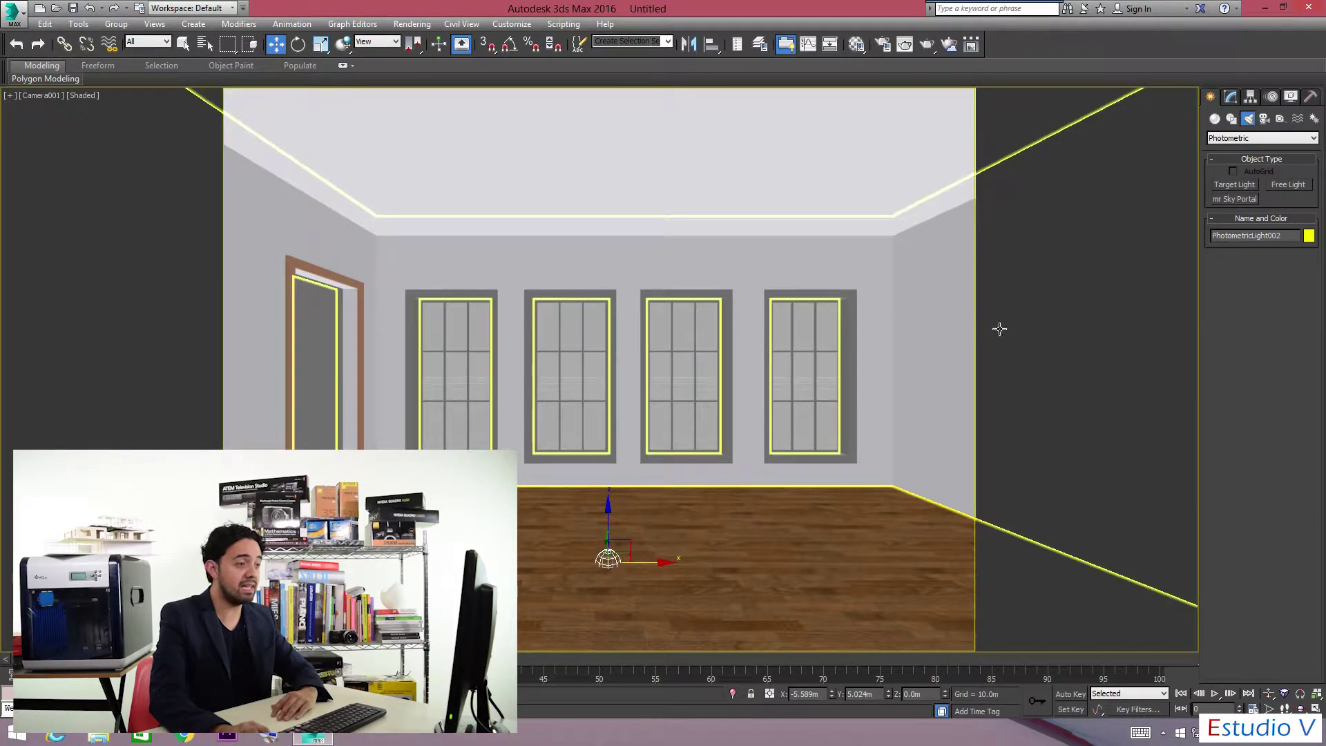
Switch the camera viewport to Realistic shading and check its lighting and shadows options.
{"action": "left_click", "coordinate": [249, 145]}
{"action": "left_click", "coordinate": [85, 97]}
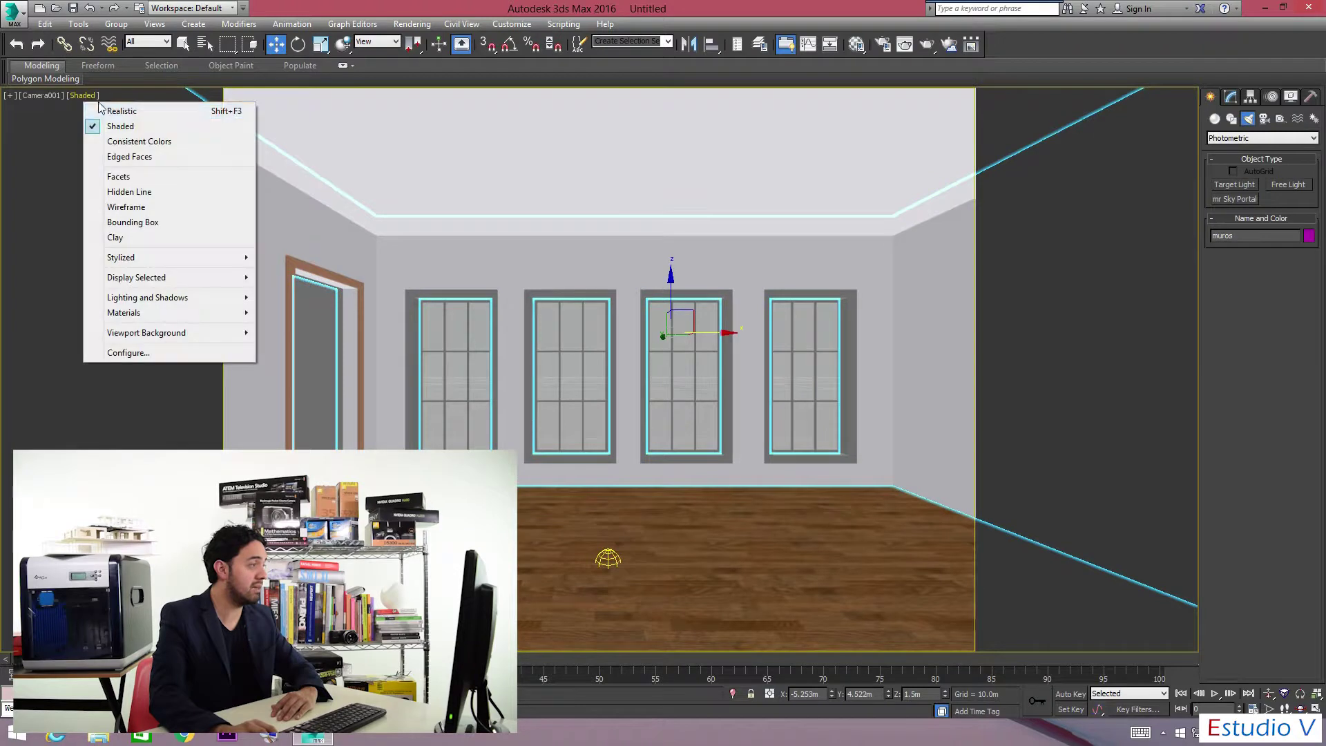
{"action": "left_click", "coordinate": [111, 114]}
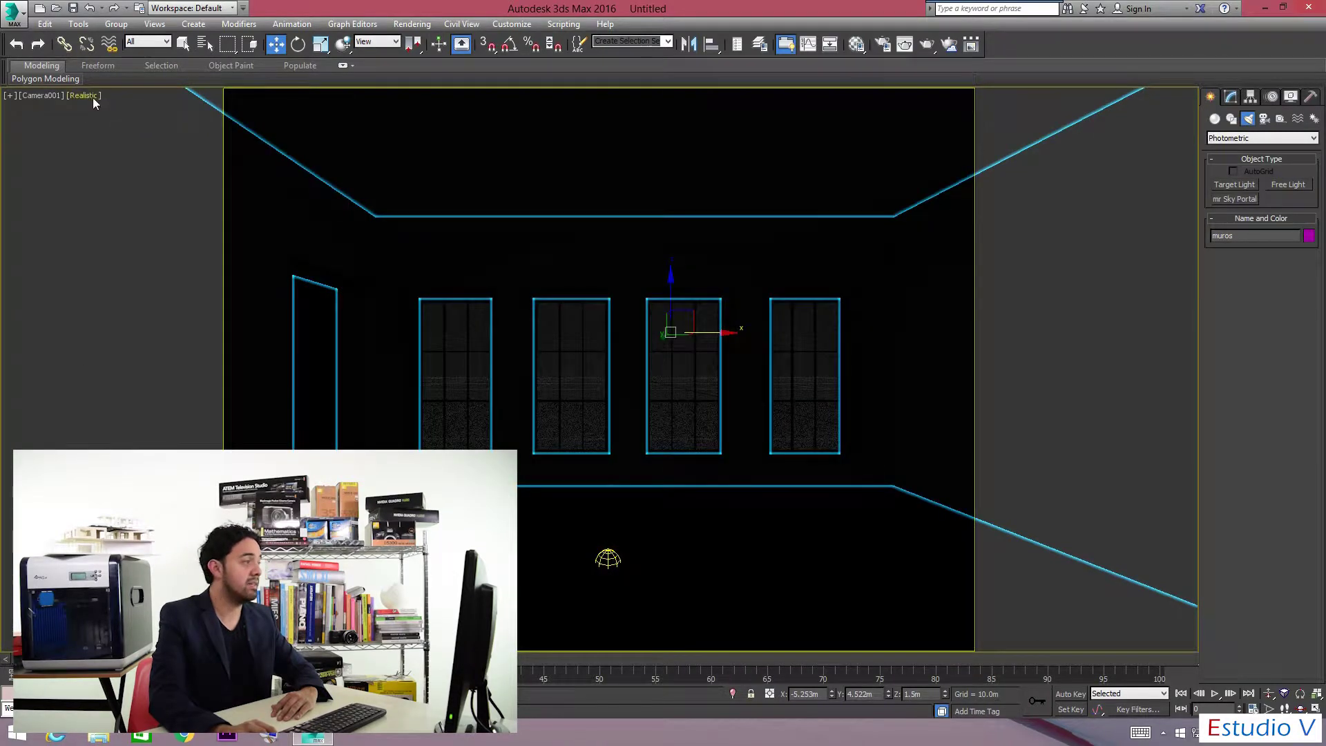
{"action": "left_click", "coordinate": [89, 97]}
{"action": "mouse_move", "coordinate": [206, 297]}
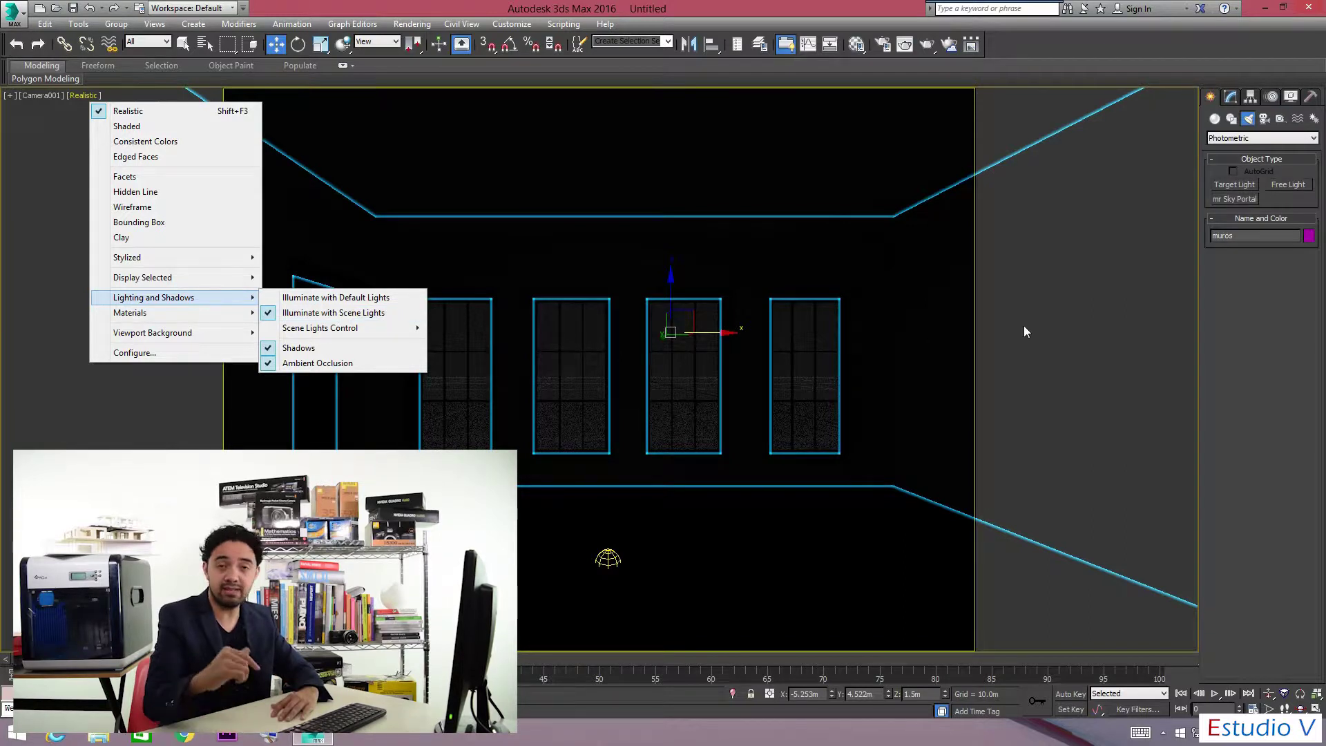
{"action": "left_click", "coordinate": [1098, 348]}
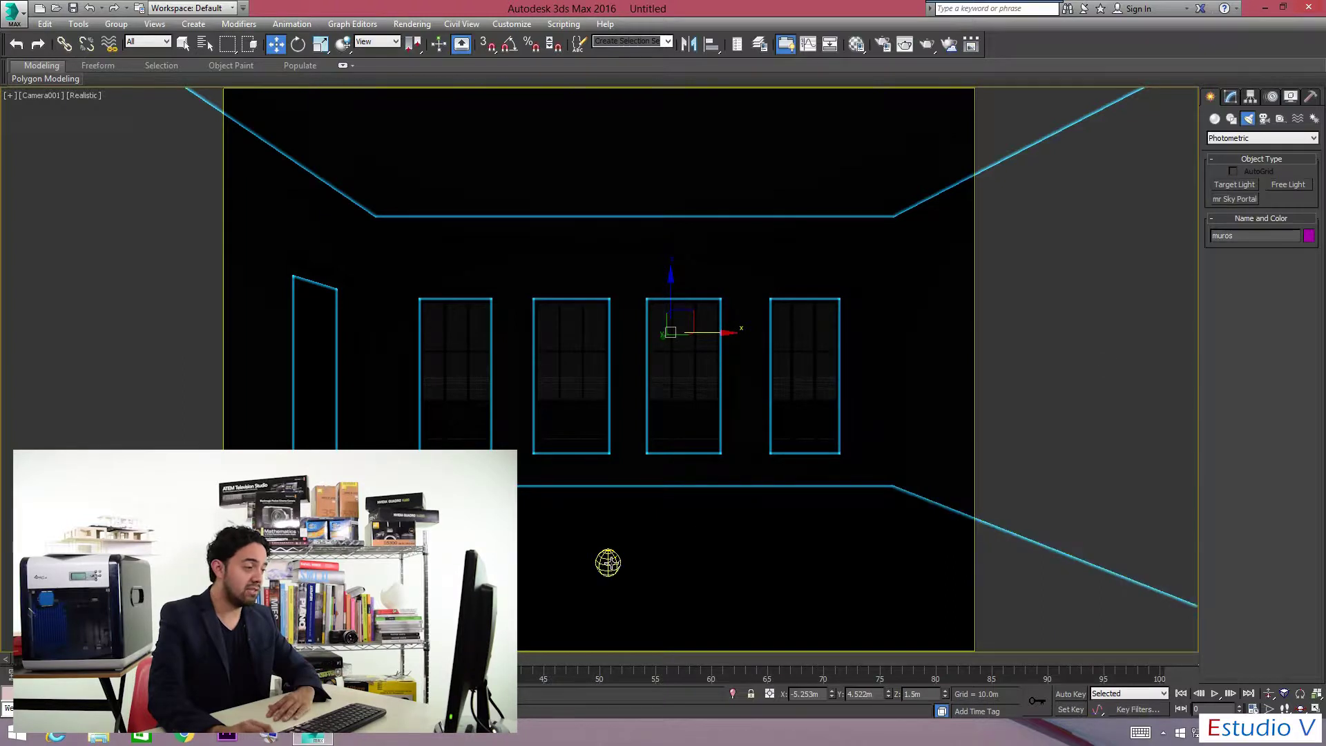
Try raising the free light straight up to a height of about 1.15 m, and undo the move.
{"action": "left_click", "coordinate": [609, 557]}
{"action": "left_click_drag", "start_coordinate": [620, 527], "coordinate": [630, 356]}
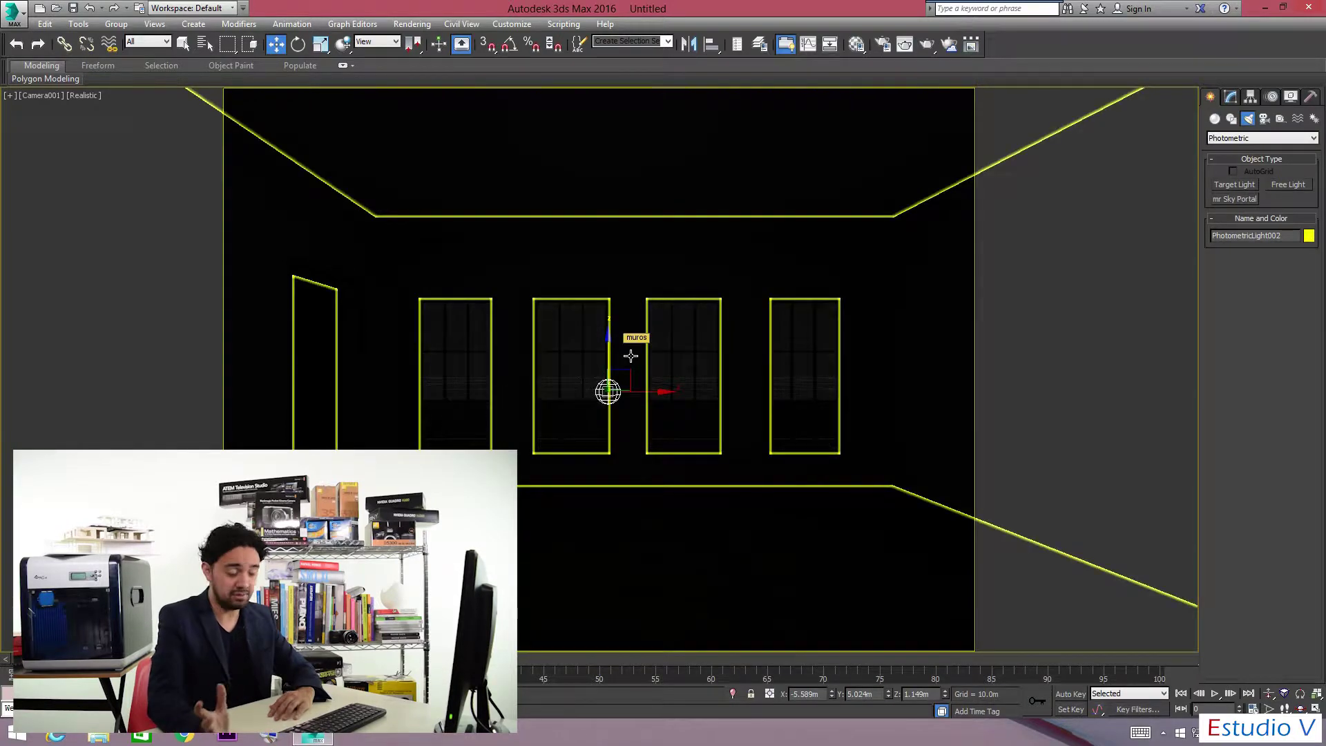
{"action": "key", "text": "ctrl+z"}
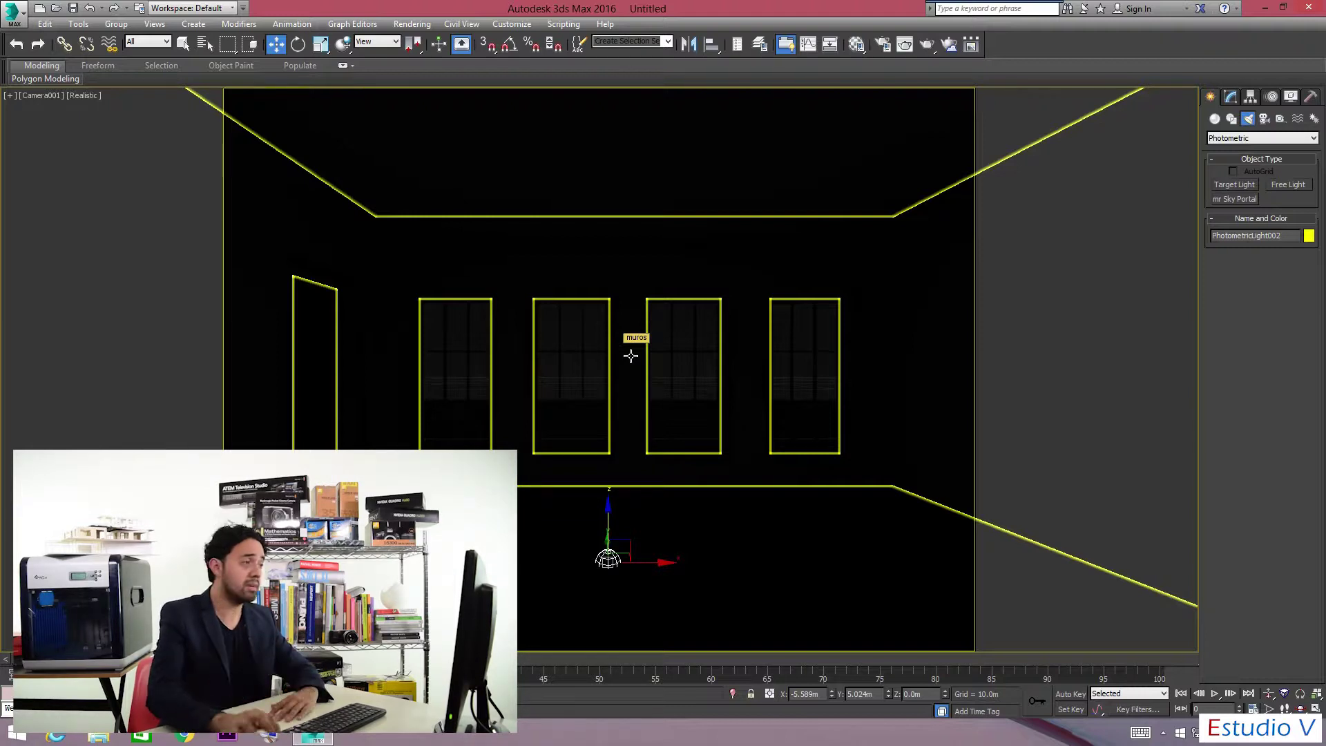
Set the Exposure Value (EV) of the mr Photographic Exposure Control to 2.
{"action": "left_click", "coordinate": [413, 24]}
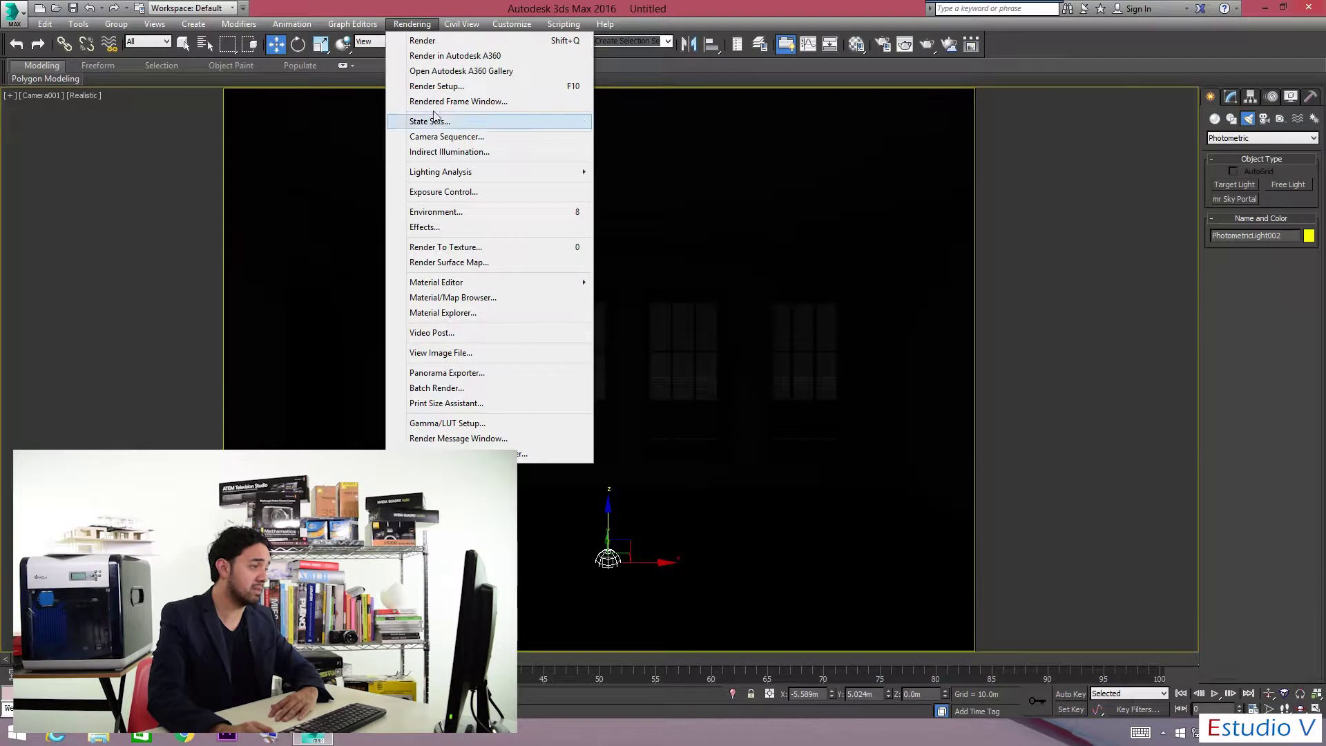
{"action": "left_click", "coordinate": [485, 194]}
{"action": "double_click", "coordinate": [782, 462]}
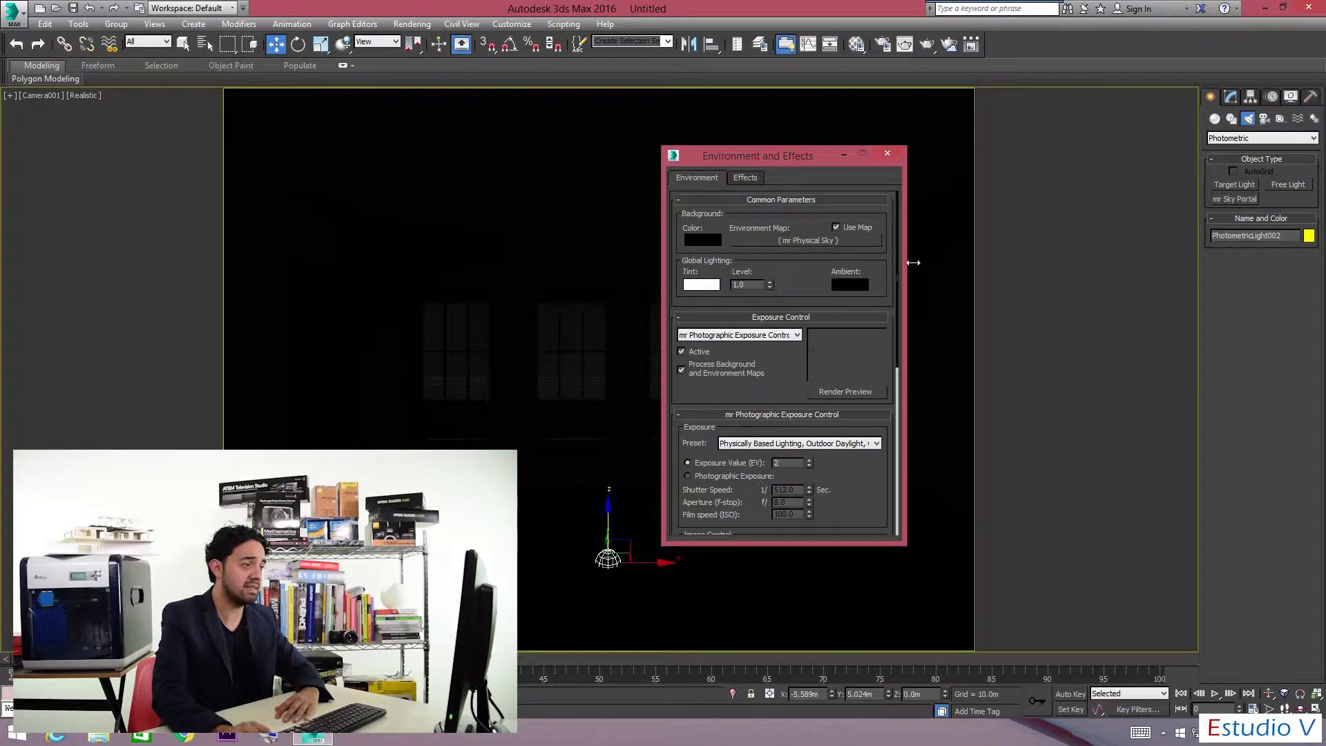
{"action": "left_click", "coordinate": [888, 154]}
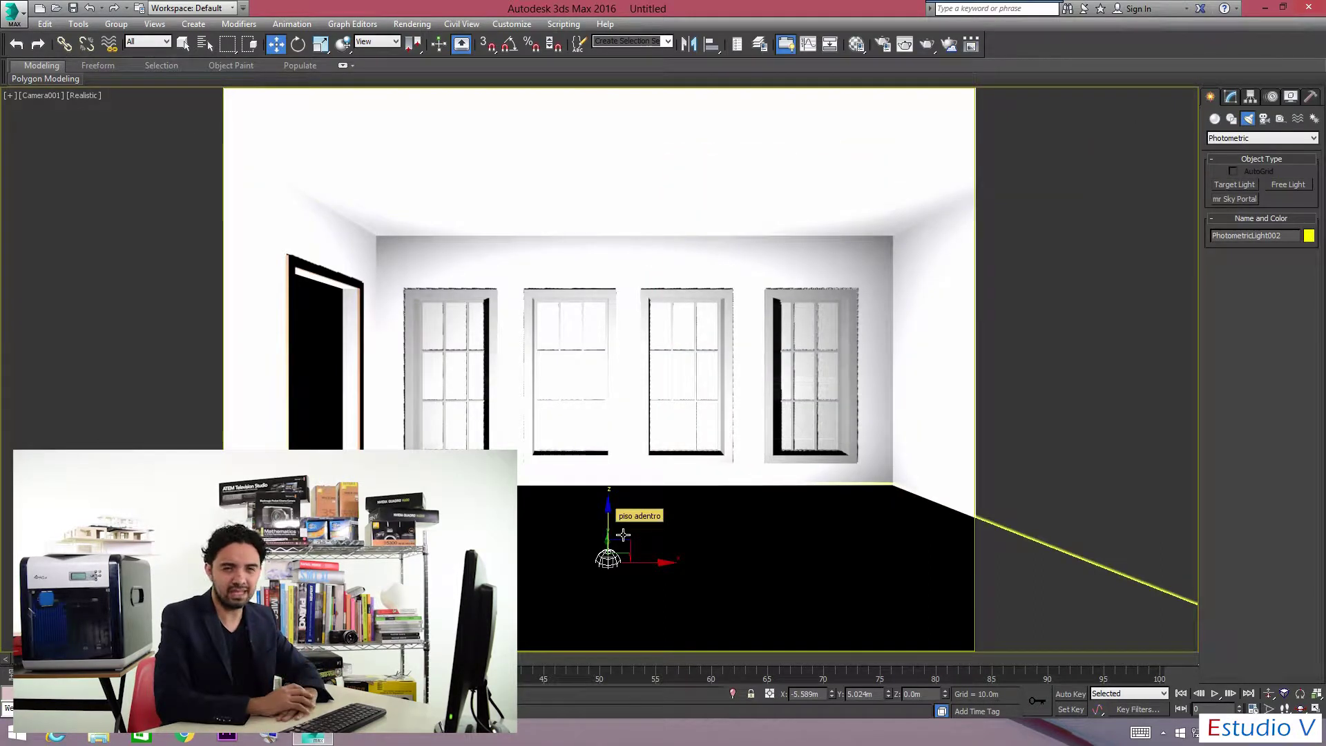
Raise the free light to about 2.34 m, just below the ceiling, and review its available light templates.
{"action": "left_click_drag", "start_coordinate": [623, 536], "coordinate": [615, 184]}
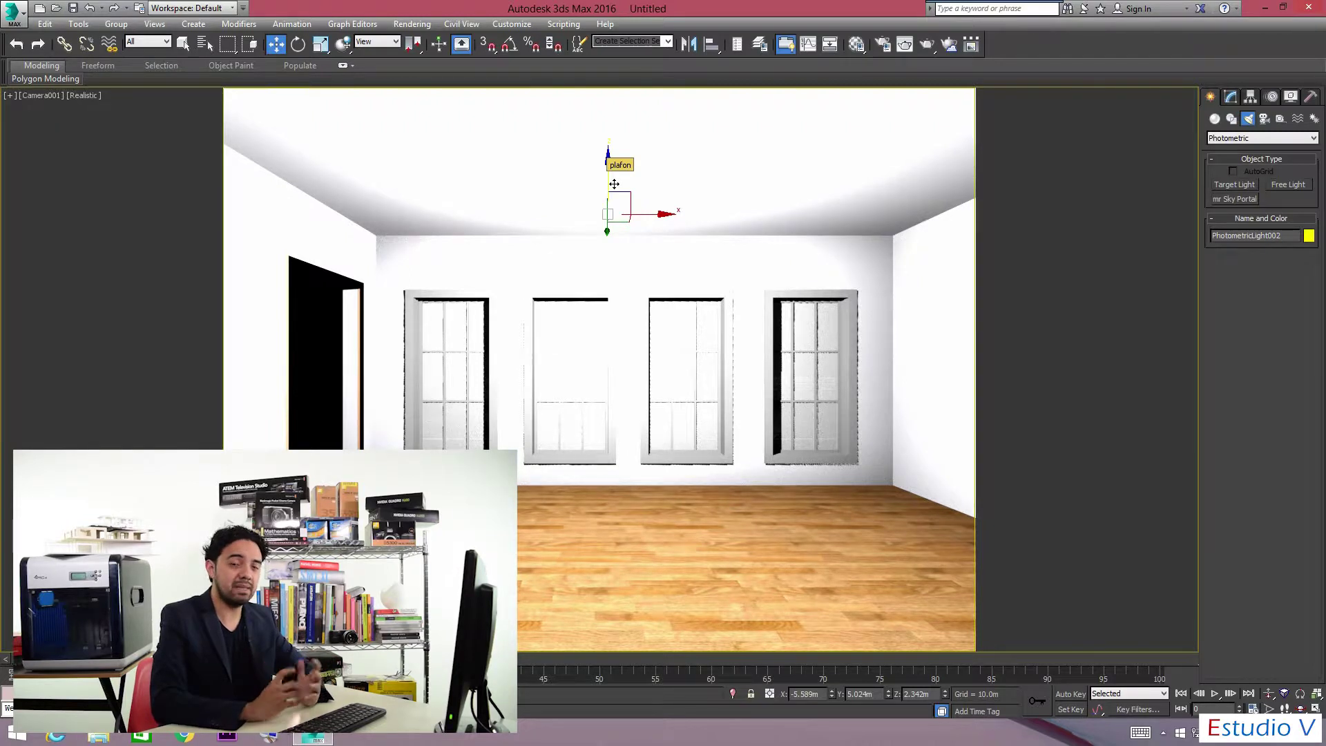
{"action": "left_click", "coordinate": [1230, 98]}
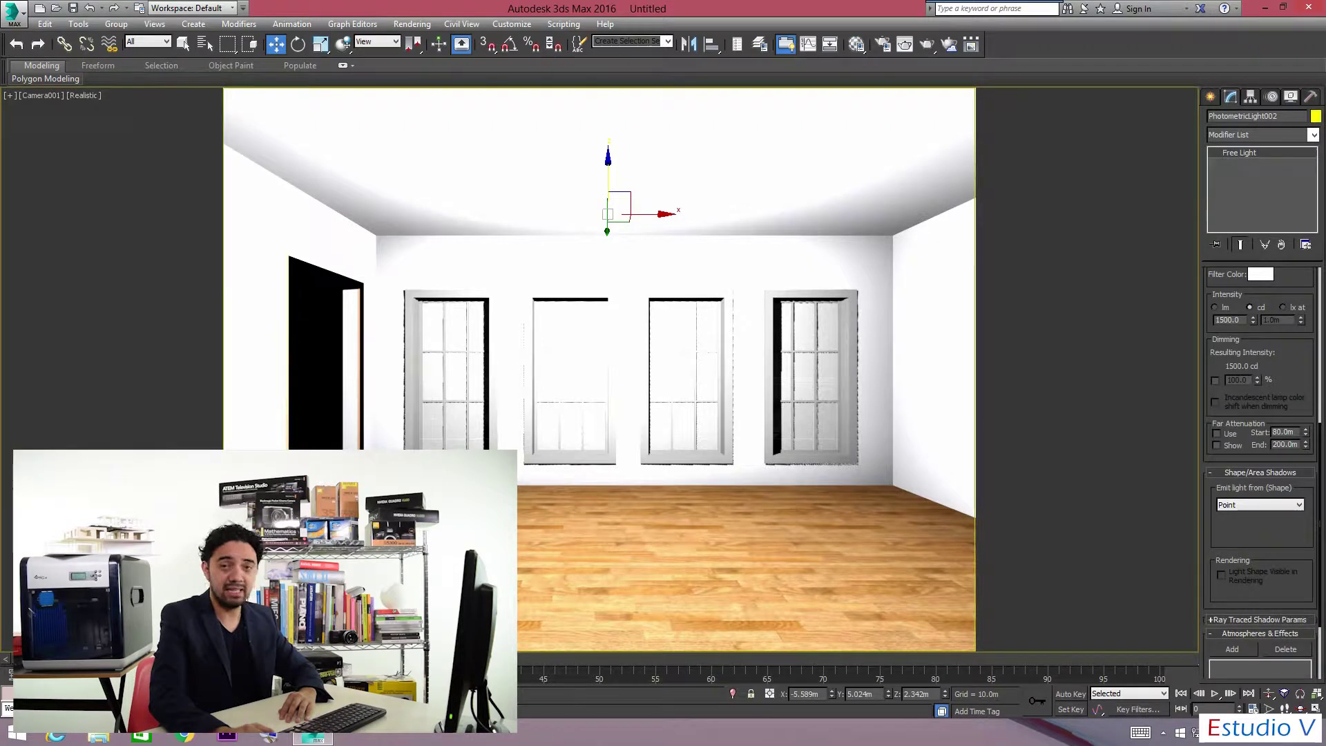
{"action": "left_click_drag", "start_coordinate": [1310, 297], "coordinate": [1308, 606]}
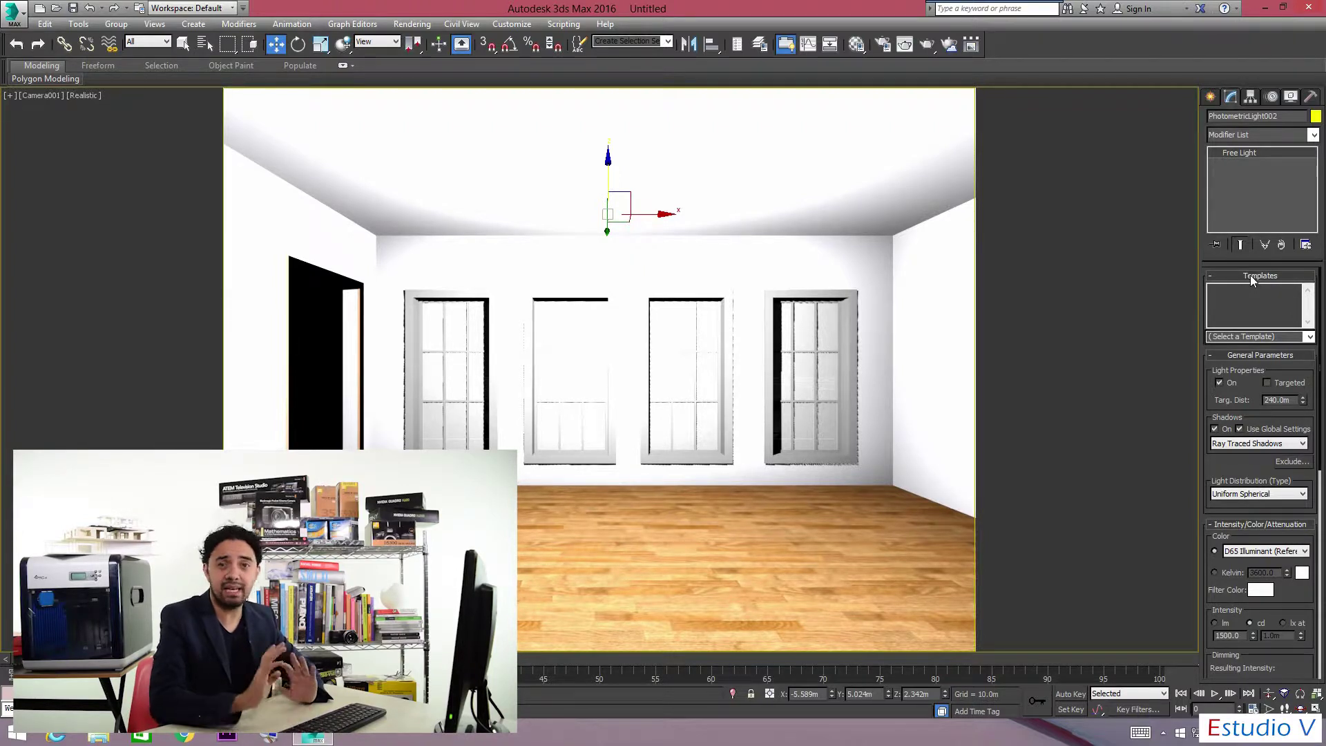
{"action": "left_click", "coordinate": [1309, 337]}
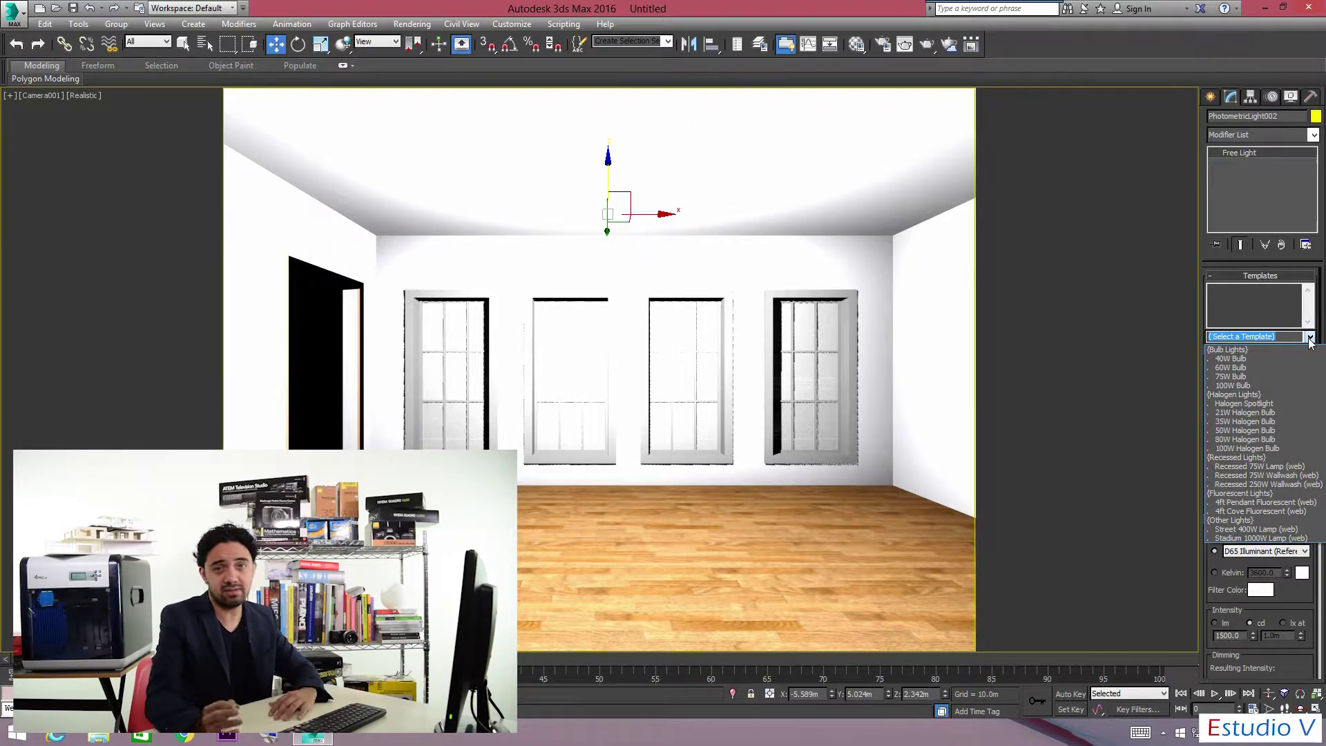
{"action": "left_click", "coordinate": [1311, 338]}
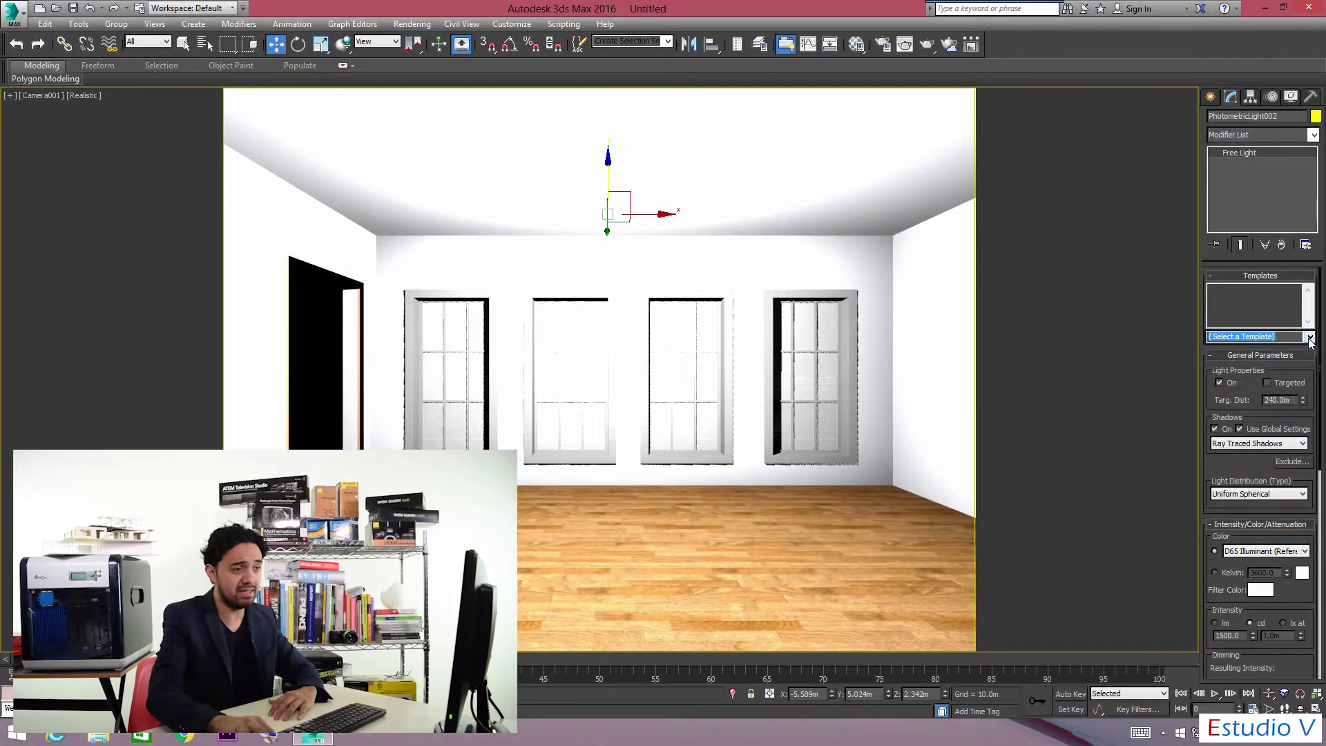
{"action": "left_click", "coordinate": [1274, 276]}
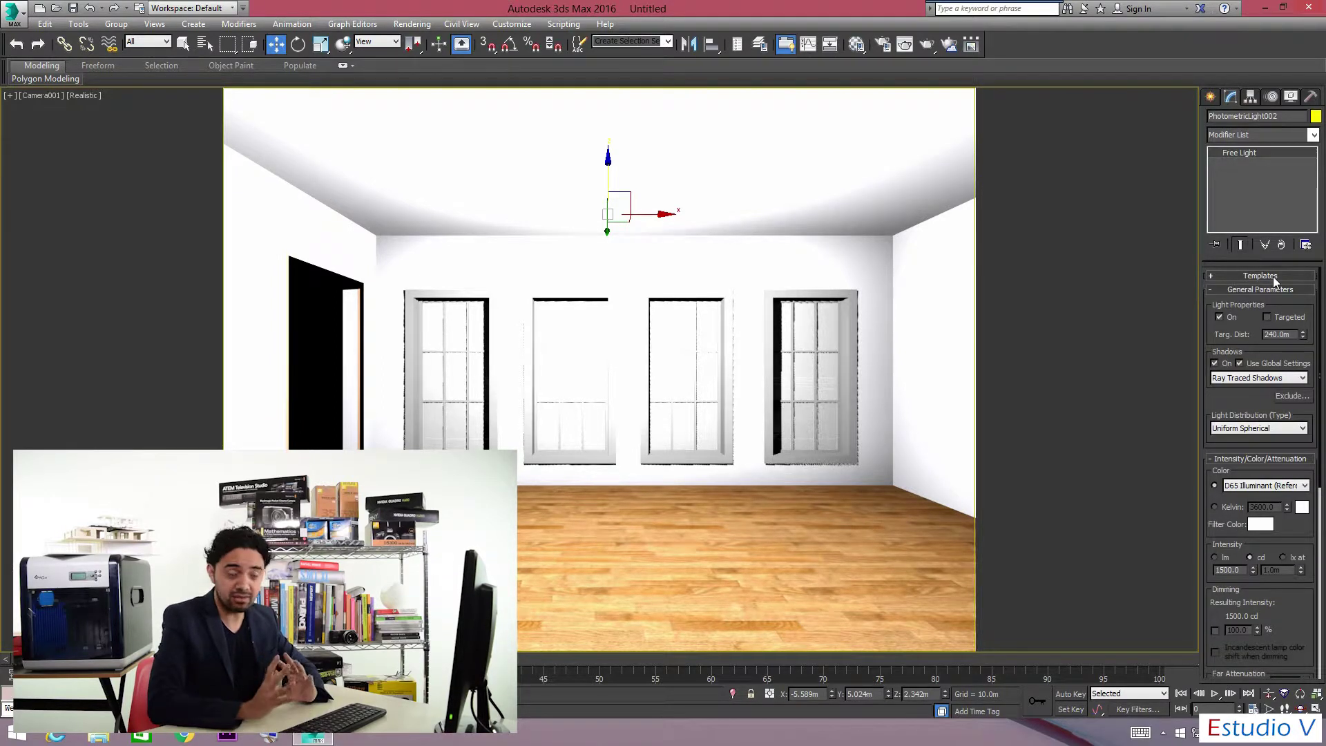
Turn the free light off and on repeatedly to compare the room's illumination, leaving it on.
{"action": "left_click", "coordinate": [1221, 319]}
{"action": "left_click", "coordinate": [1221, 318]}
{"action": "left_click", "coordinate": [1221, 318]}
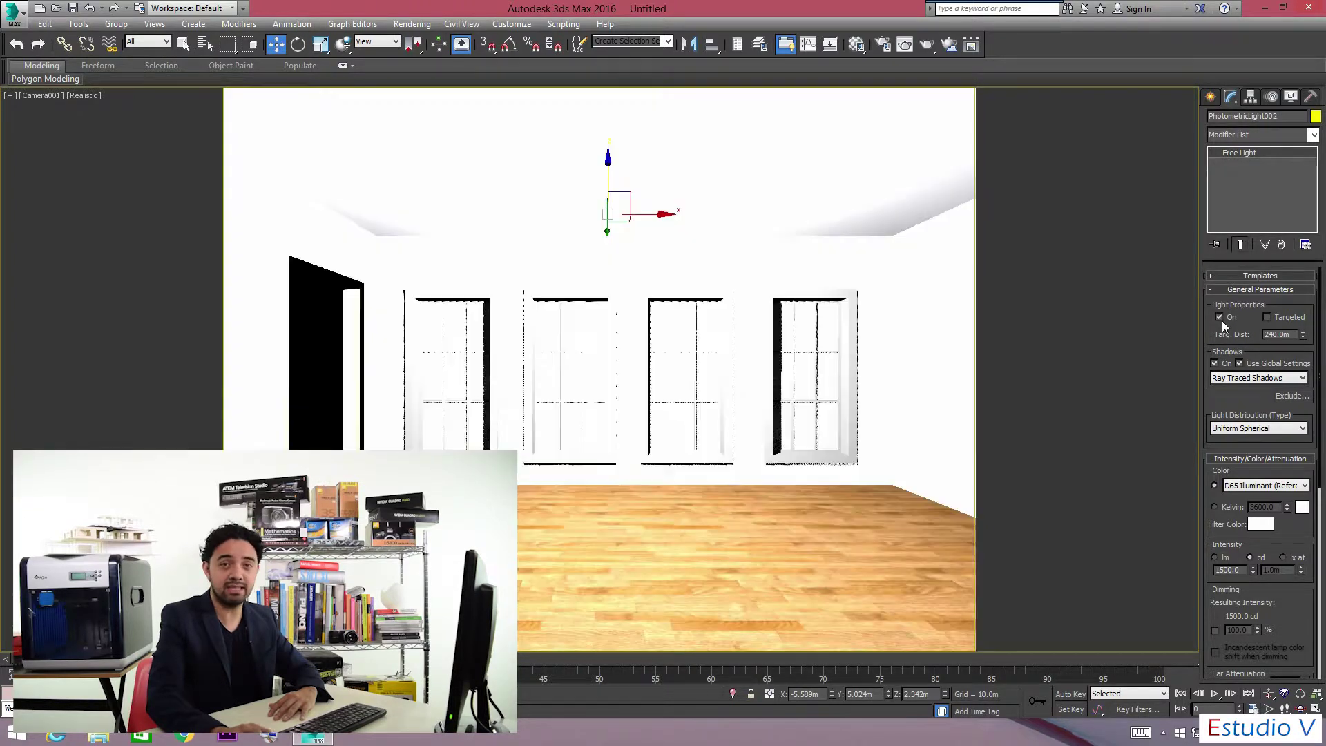
{"action": "left_click", "coordinate": [1220, 318]}
{"action": "left_click", "coordinate": [1220, 317]}
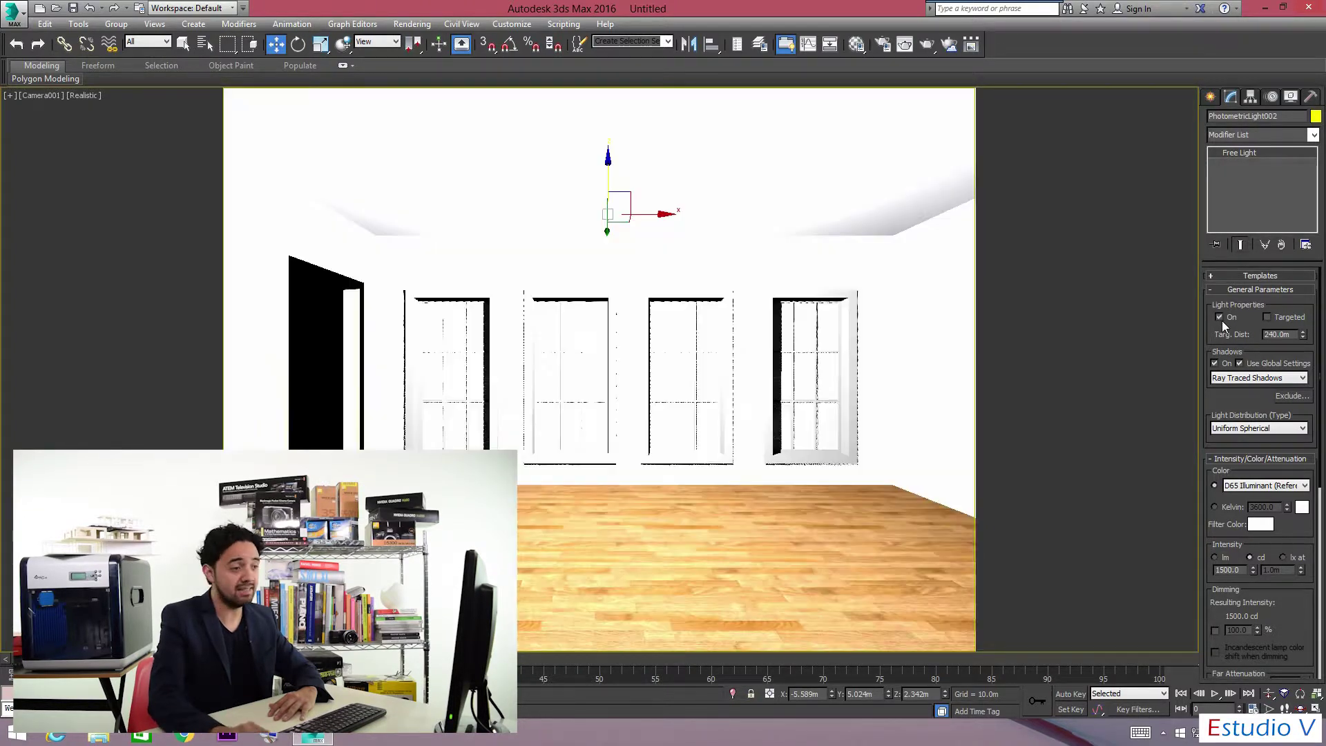
{"action": "left_click", "coordinate": [1220, 318]}
{"action": "left_click", "coordinate": [1220, 318]}
{"action": "left_click", "coordinate": [1219, 317]}
{"action": "left_click", "coordinate": [1220, 318]}
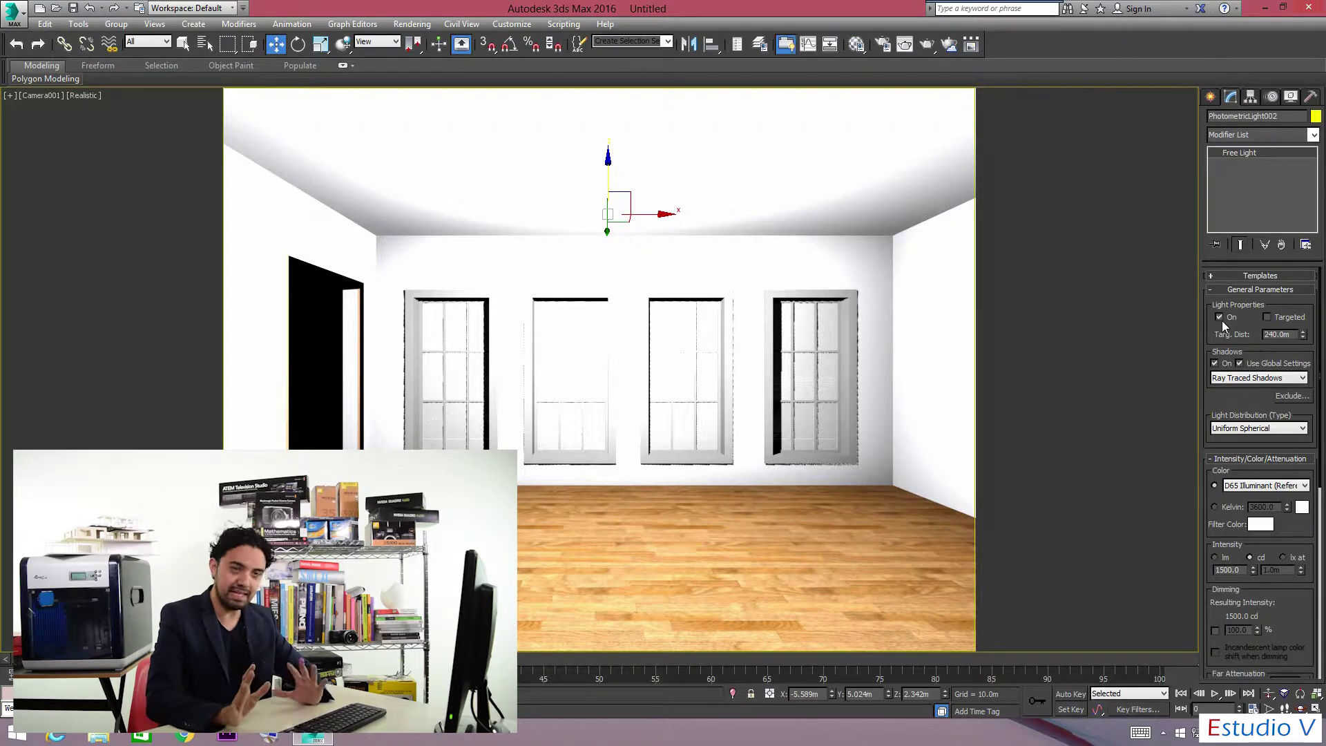
{"action": "left_click", "coordinate": [1221, 321]}
{"action": "left_click", "coordinate": [1221, 320]}
{"action": "left_click", "coordinate": [1221, 321]}
Toggle the free light's shadows off and on to compare their effect, leaving them on.
{"action": "left_click", "coordinate": [1215, 363]}
{"action": "left_click", "coordinate": [1215, 363]}
{"action": "left_click", "coordinate": [1215, 363]}
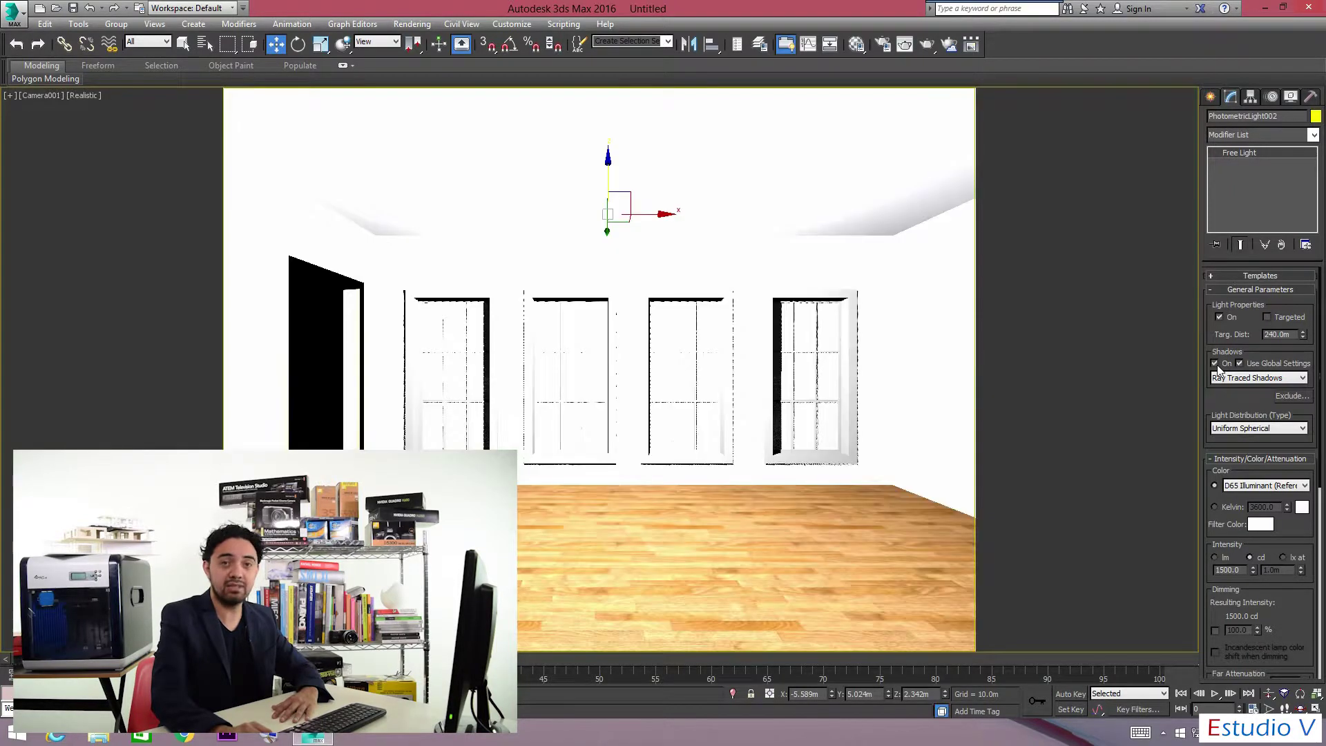
{"action": "left_click", "coordinate": [1215, 363]}
{"action": "left_click", "coordinate": [1215, 363]}
{"action": "left_click", "coordinate": [1215, 364]}
{"action": "left_click", "coordinate": [1215, 363]}
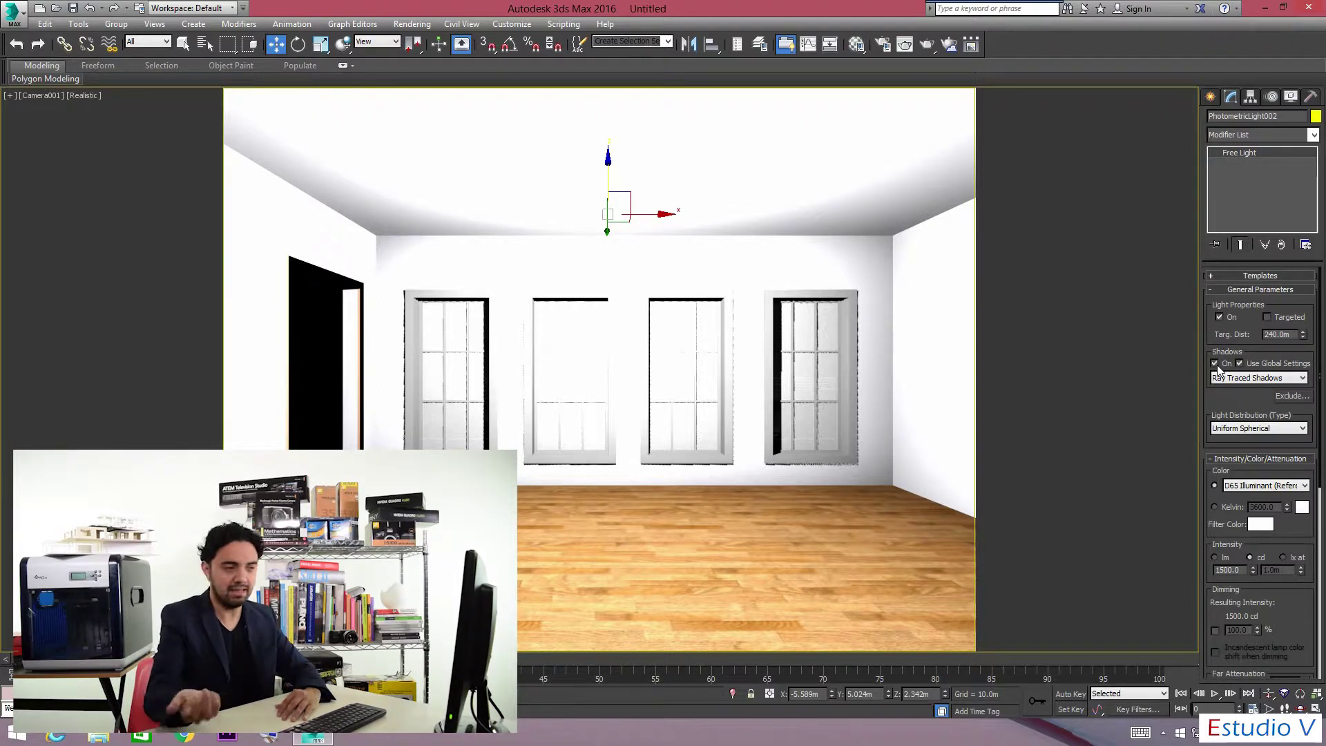
Select Ray Traced Shadows as the light's shadow type and Uniform Spherical as its light distribution.
{"action": "left_click", "coordinate": [1253, 378]}
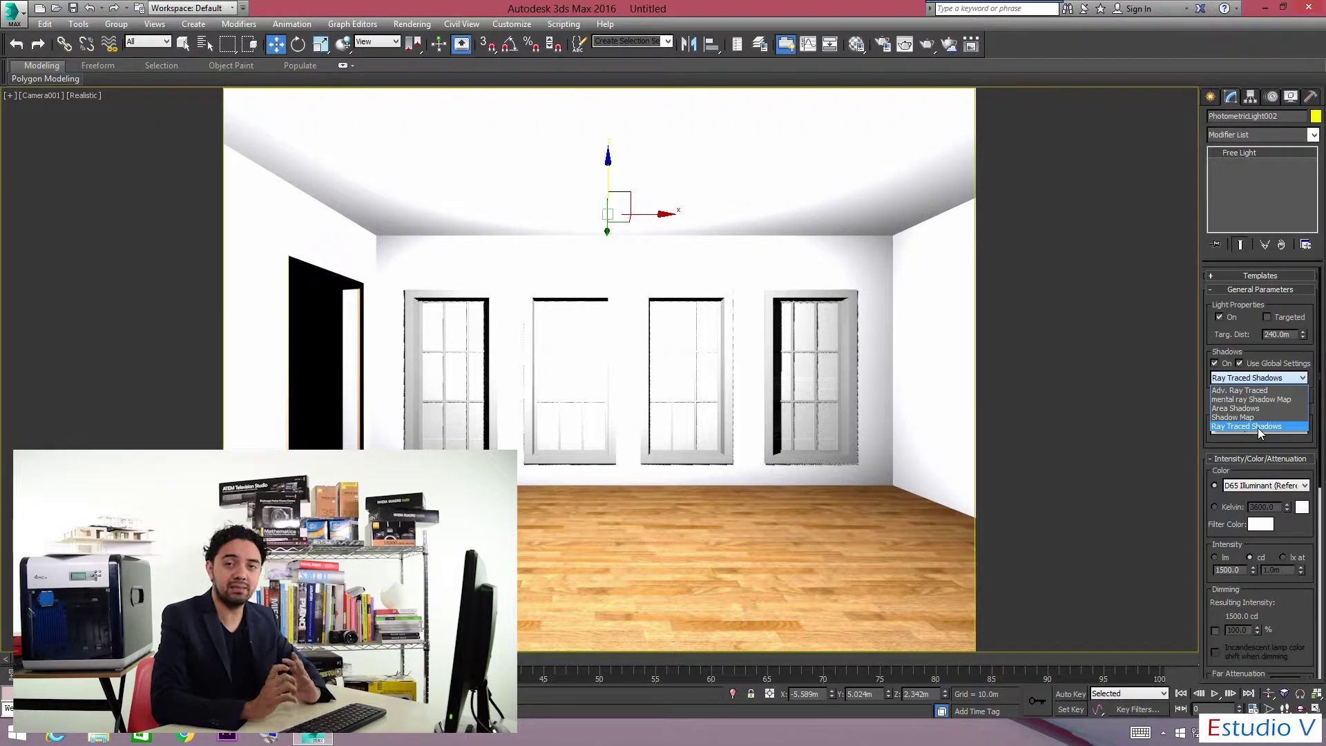
{"action": "left_click", "coordinate": [1258, 428]}
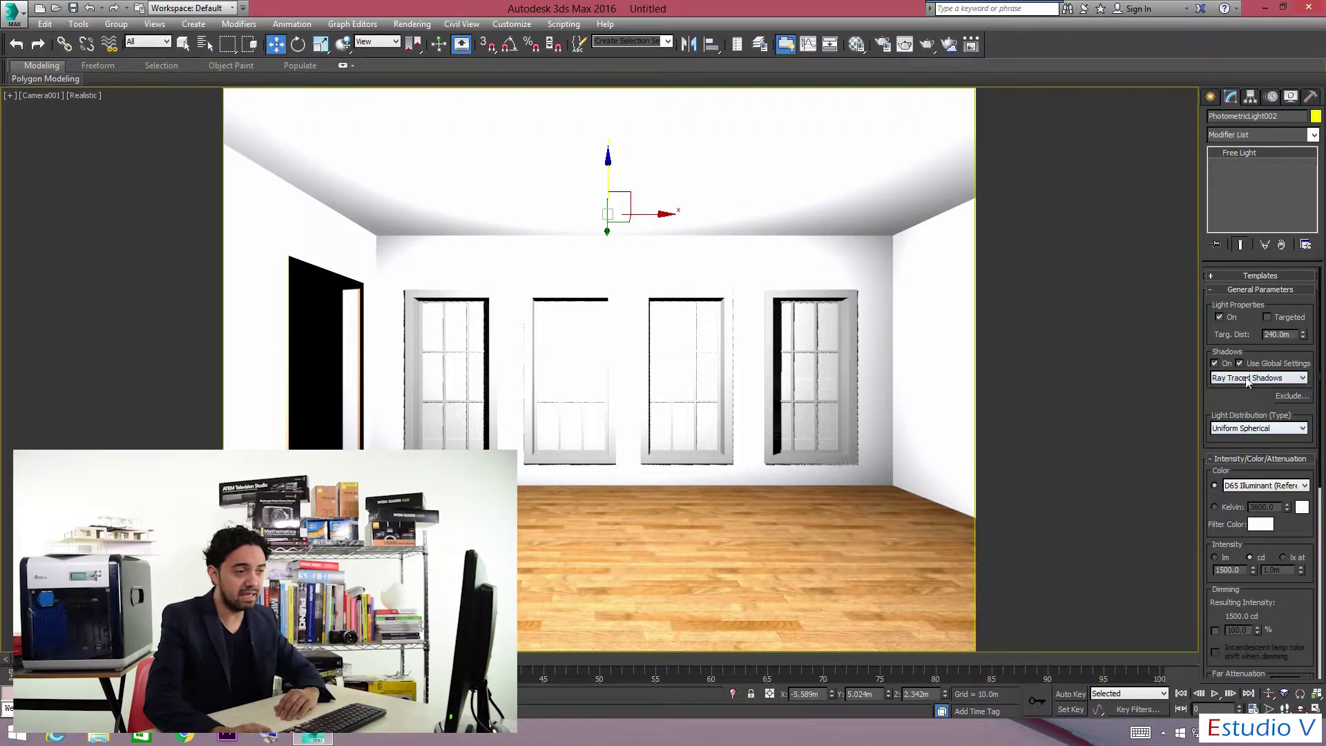
{"action": "scroll", "coordinate": [1258, 420], "scroll_direction": "down", "scroll_amount": 3}
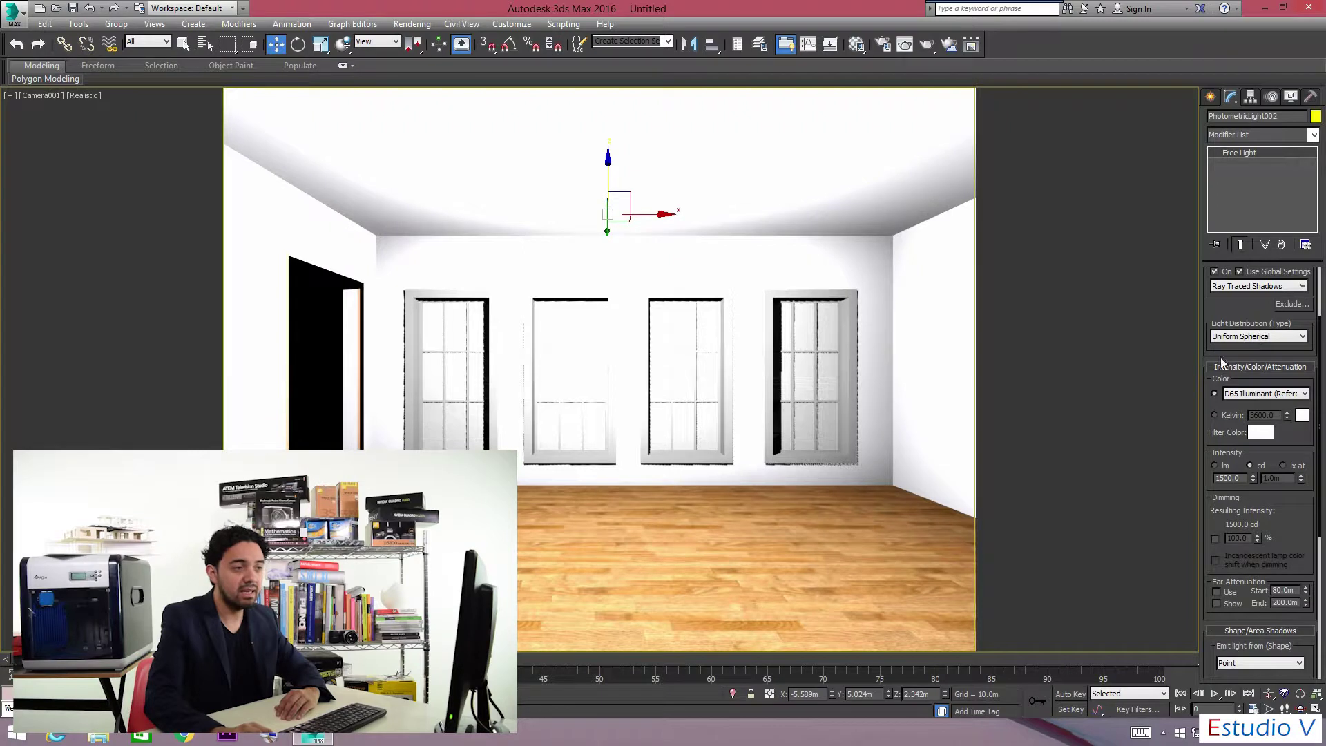
{"action": "left_click", "coordinate": [1268, 338]}
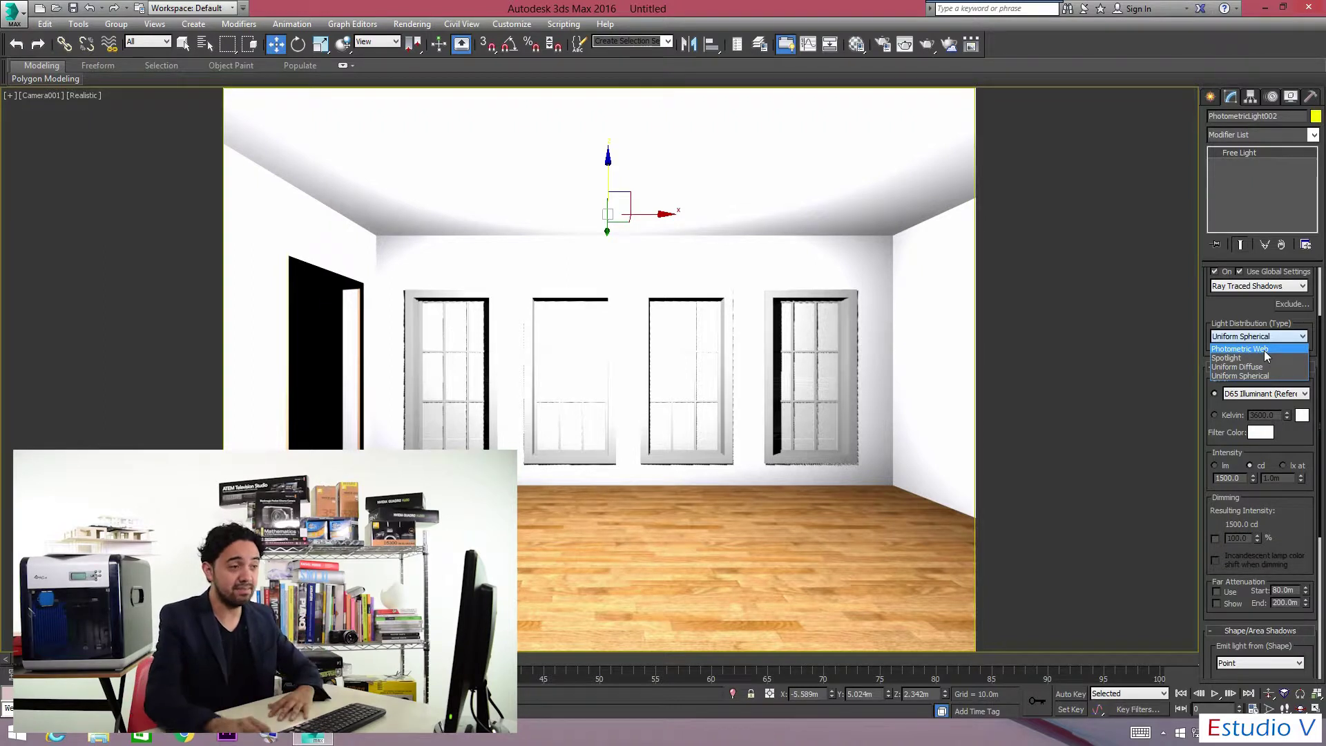
{"action": "left_click", "coordinate": [1270, 380]}
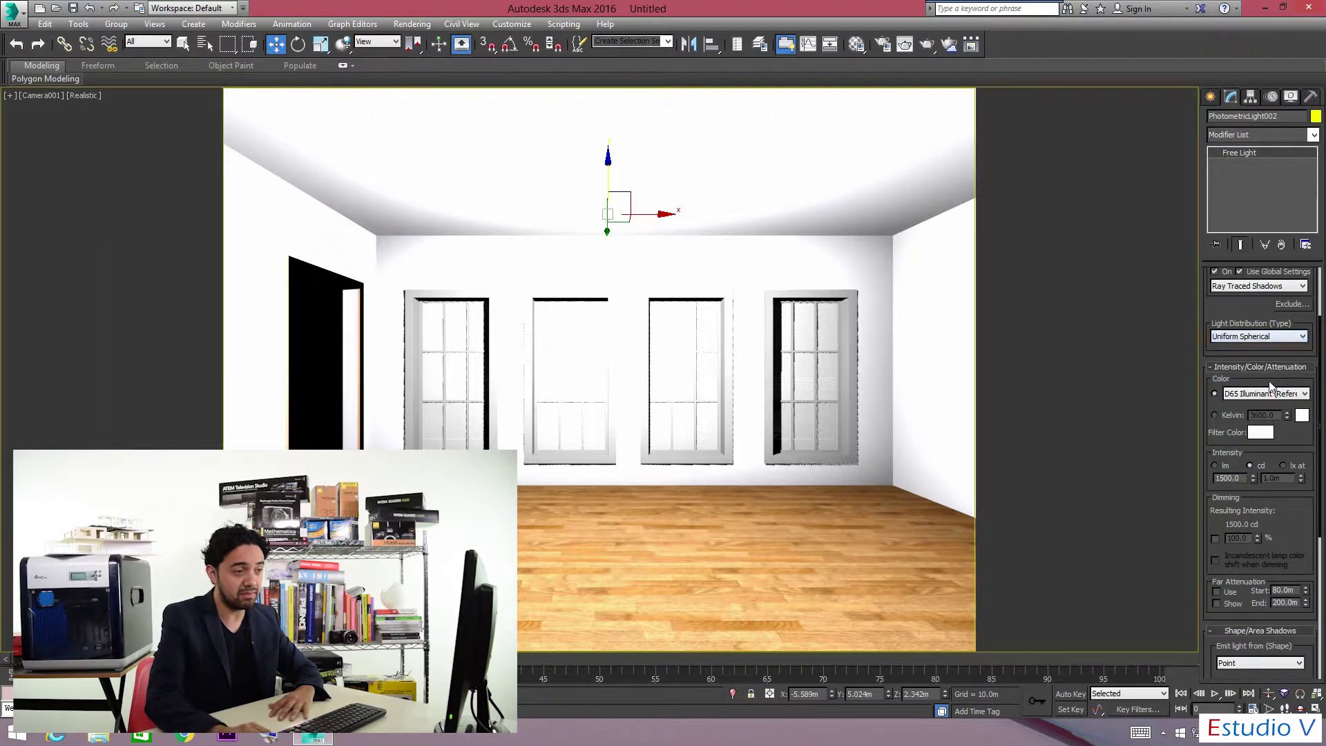
Define the light's color by Kelvin temperature, trying about 2448 and 12132 before setting it to about 2062.
{"action": "left_click_drag", "start_coordinate": [1271, 361], "coordinate": [1272, 300]}
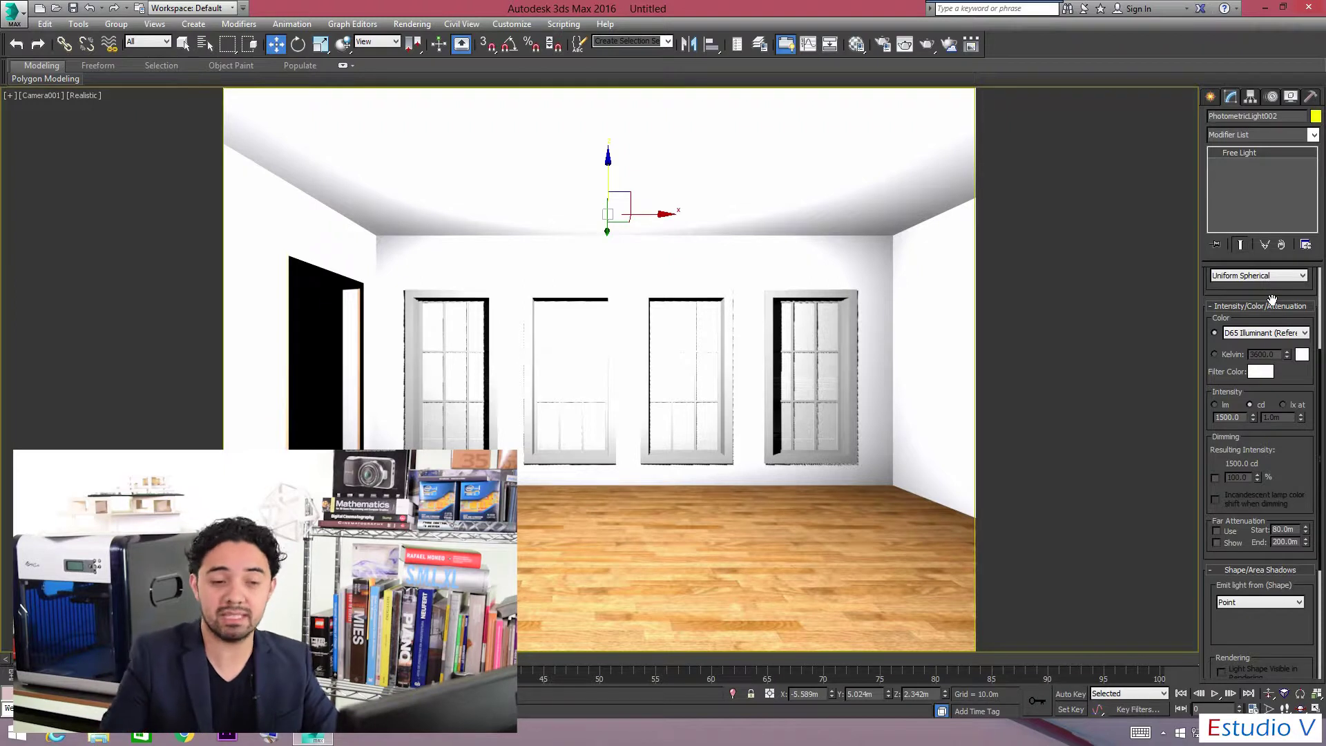
{"action": "left_click", "coordinate": [1215, 353]}
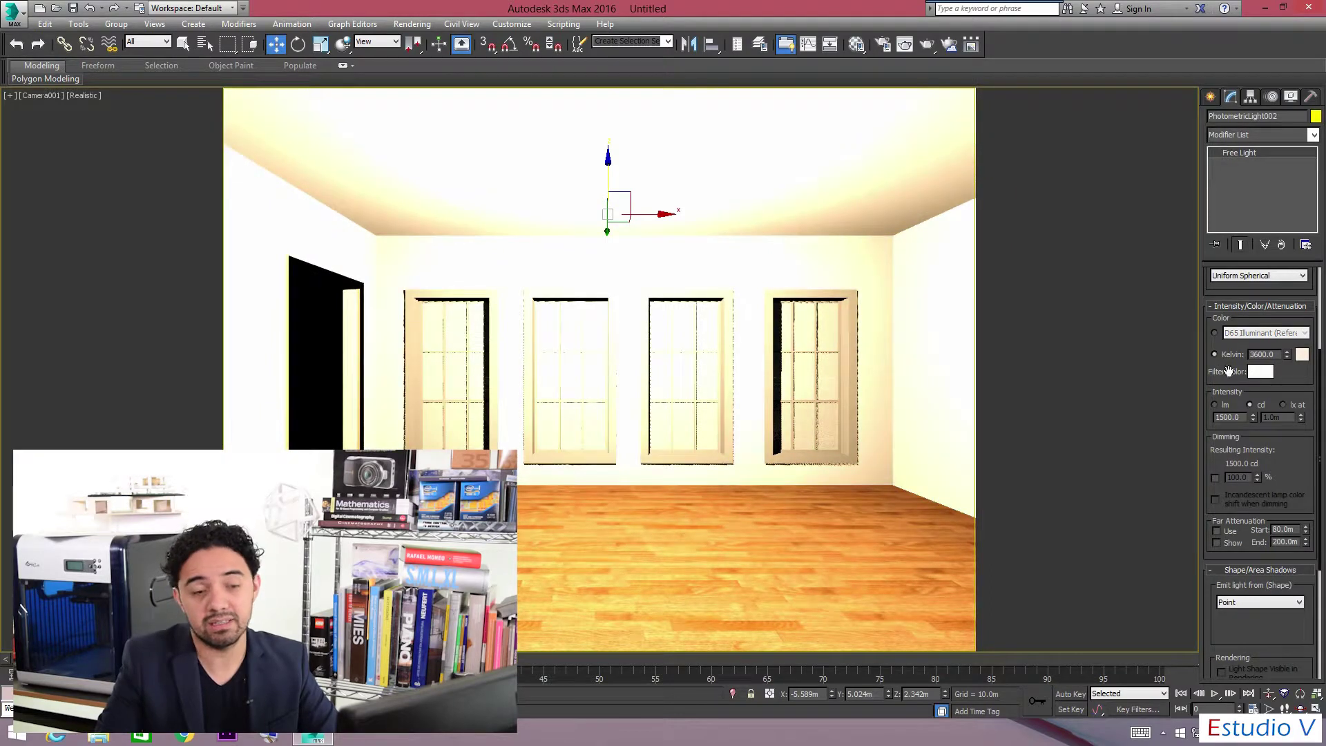
{"action": "left_click_drag", "start_coordinate": [1287, 356], "coordinate": [1301, 381]}
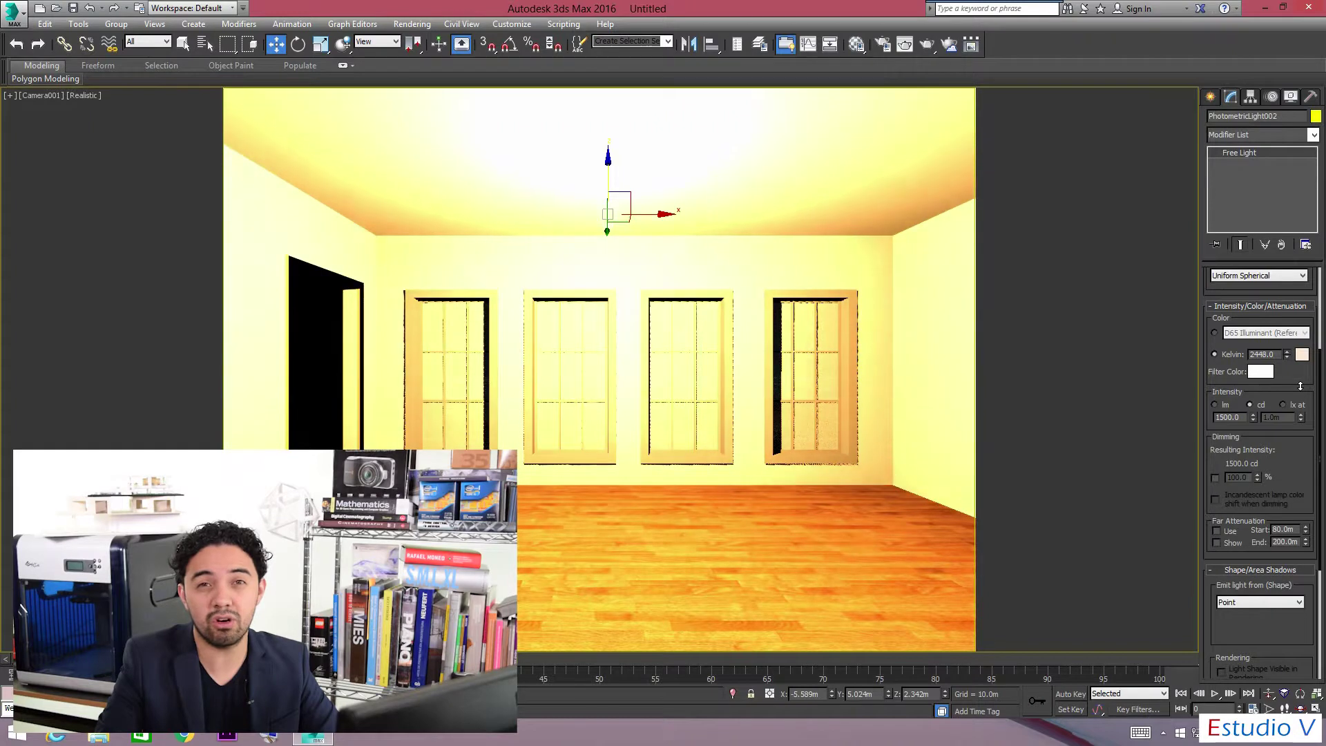
{"action": "left_click_drag", "start_coordinate": [1300, 387], "coordinate": [1297, 212]}
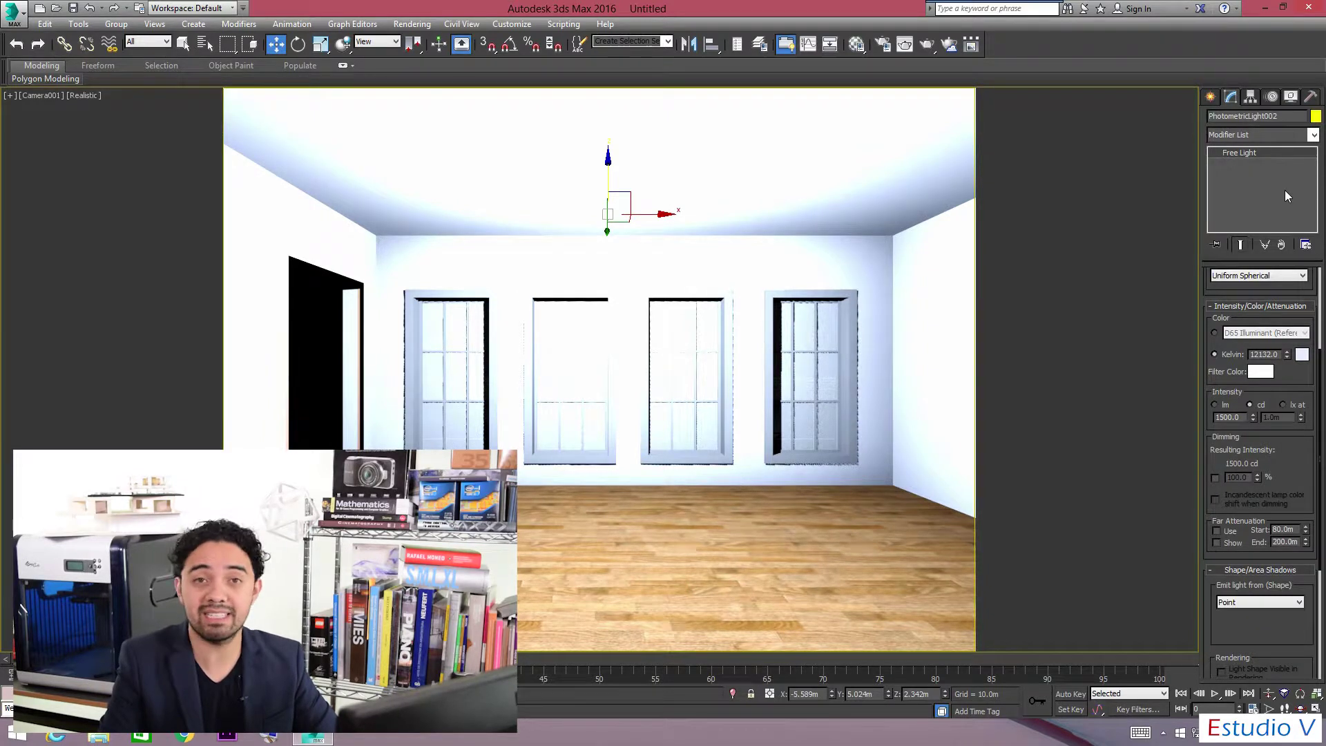
{"action": "left_click_drag", "start_coordinate": [1287, 356], "coordinate": [1298, 421]}
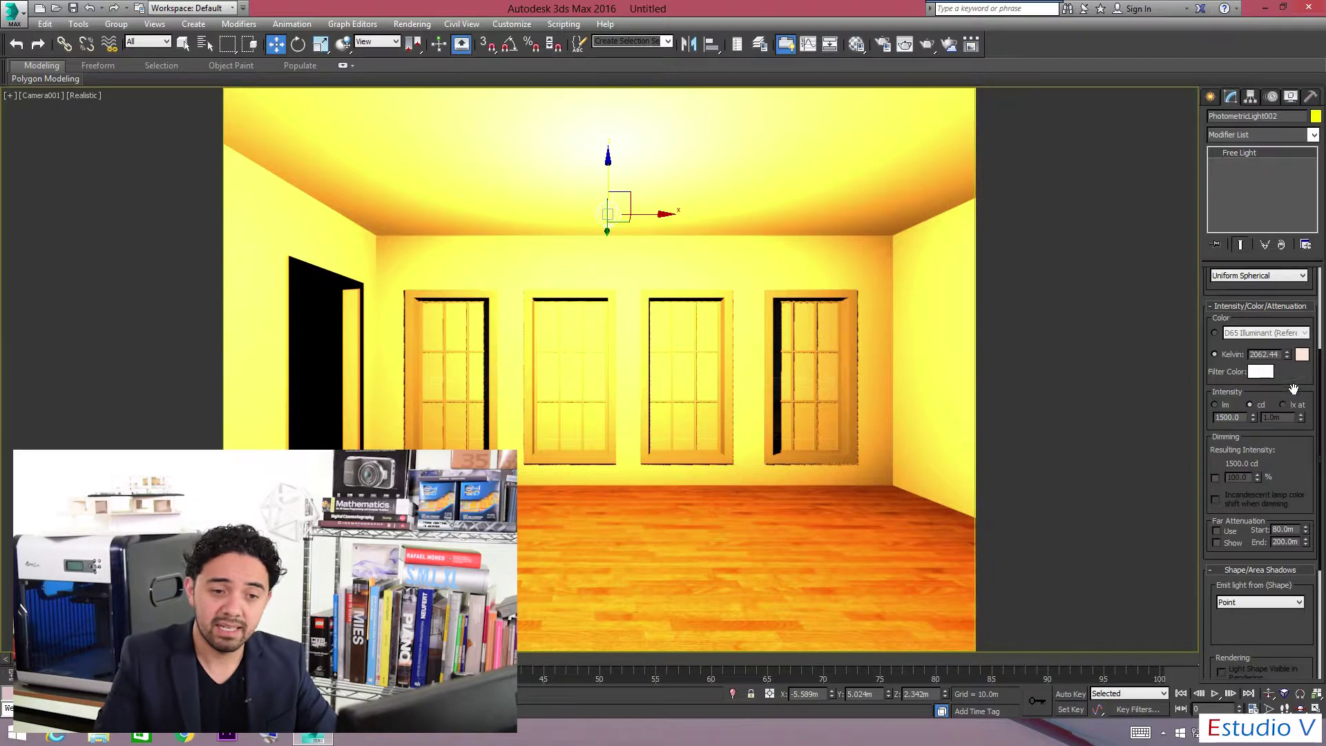
Set the free light's color temperature to 5500 Kelvin.
{"action": "double_click", "coordinate": [1264, 355]}
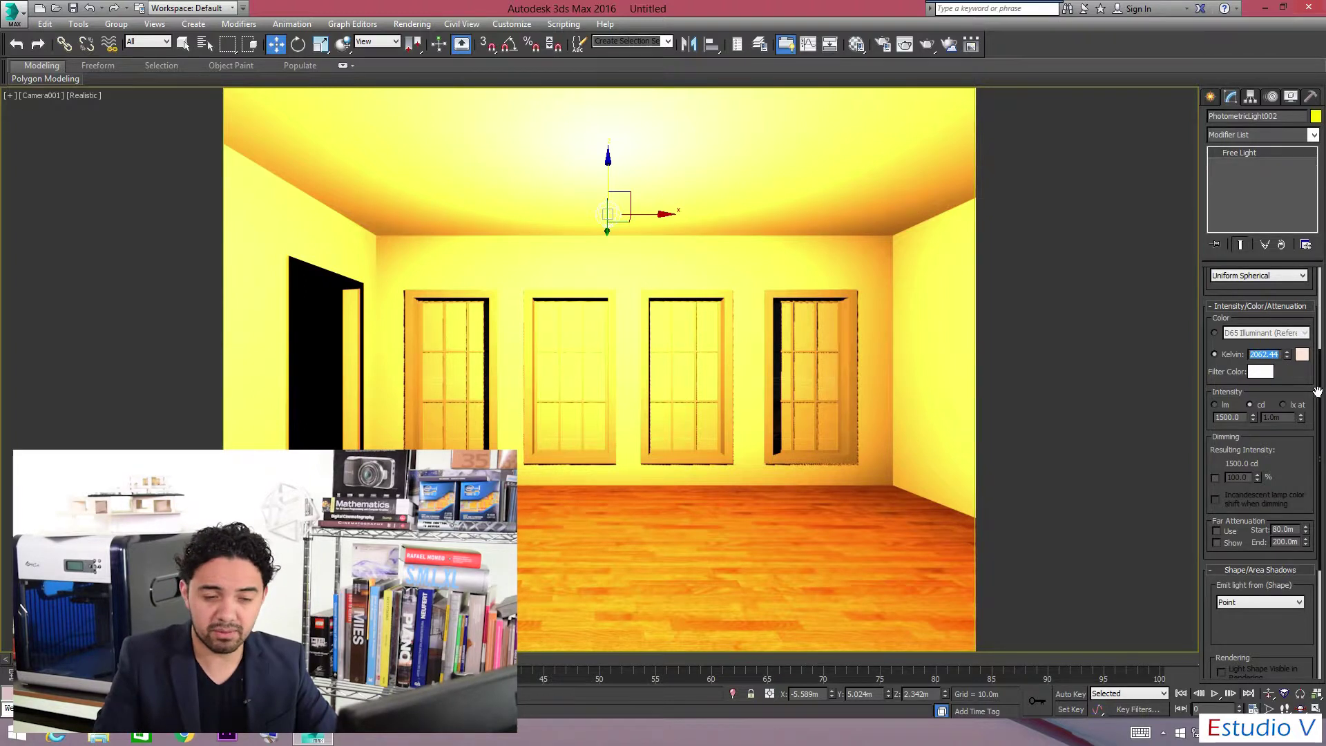
{"action": "type", "text": "5500"}
{"action": "key", "text": "Return"}
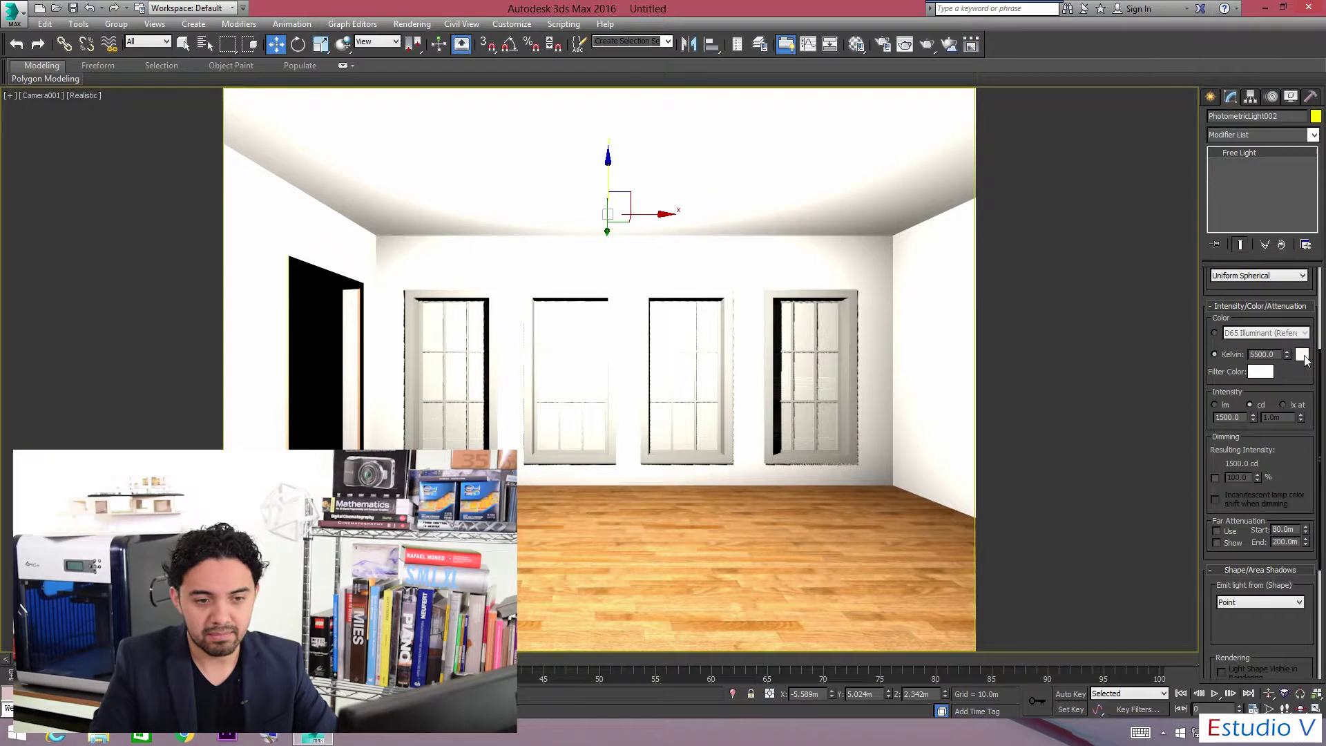
Try a saturated turquoise filter color on the free light, restore full whiteness and discard the filter color change.
{"action": "left_click", "coordinate": [1261, 372]}
{"action": "left_click_drag", "start_coordinate": [419, 66], "coordinate": [1126, 281]}
{"action": "left_click", "coordinate": [1015, 330]}
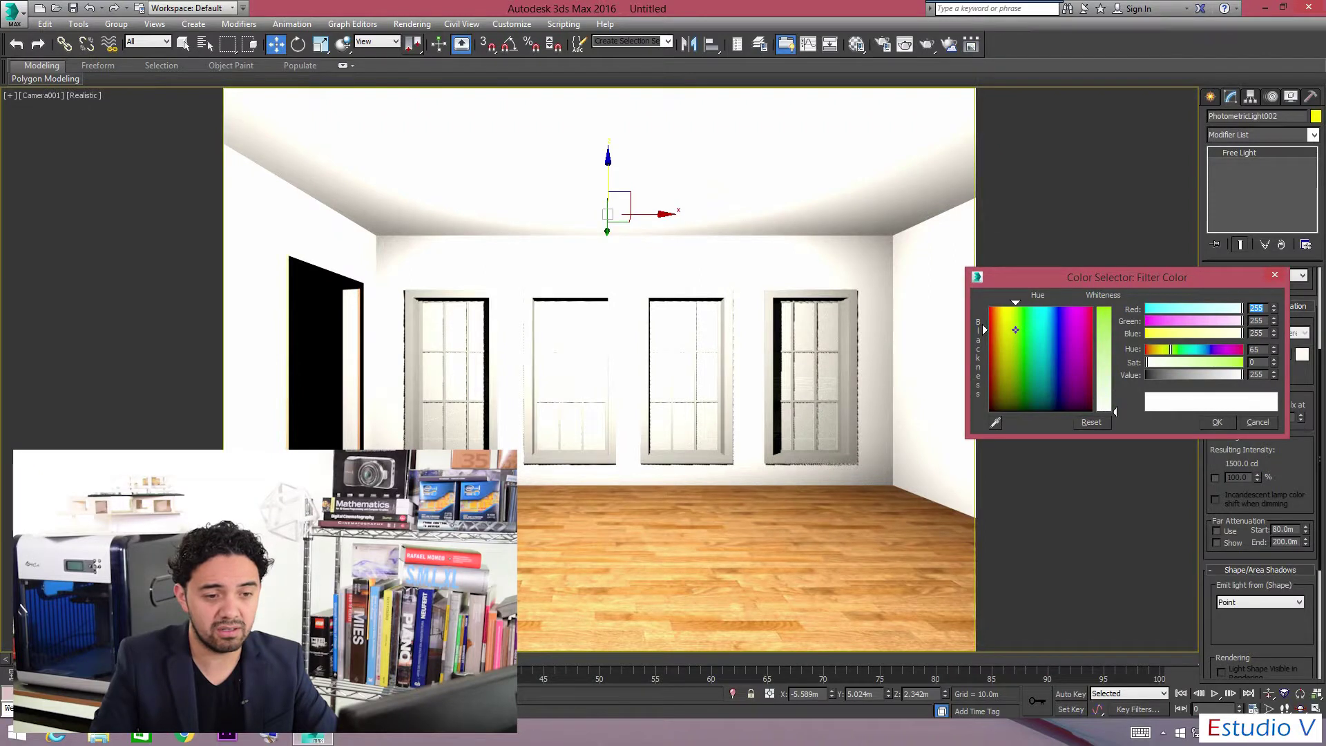
{"action": "left_click_drag", "start_coordinate": [1115, 410], "coordinate": [1115, 312]}
{"action": "mouse_move", "coordinate": [1048, 344]}
{"action": "left_mouse_down"}
{"action": "mouse_move", "coordinate": [1066, 351]}
{"action": "mouse_move", "coordinate": [1007, 332]}
{"action": "mouse_move", "coordinate": [1039, 333]}
{"action": "mouse_move", "coordinate": [992, 332]}
{"action": "mouse_move", "coordinate": [1083, 334]}
{"action": "mouse_move", "coordinate": [1038, 321]}
{"action": "left_mouse_up"}
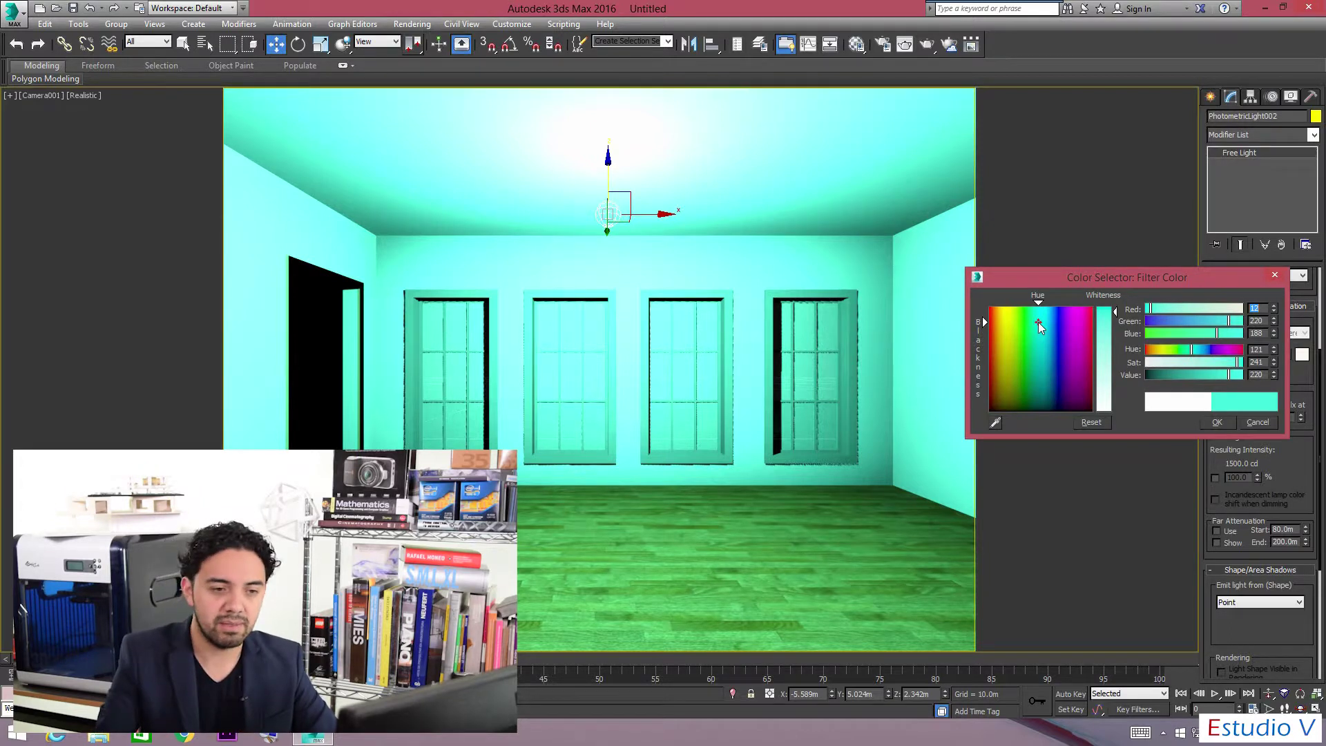
{"action": "left_click_drag", "start_coordinate": [1115, 312], "coordinate": [1116, 413]}
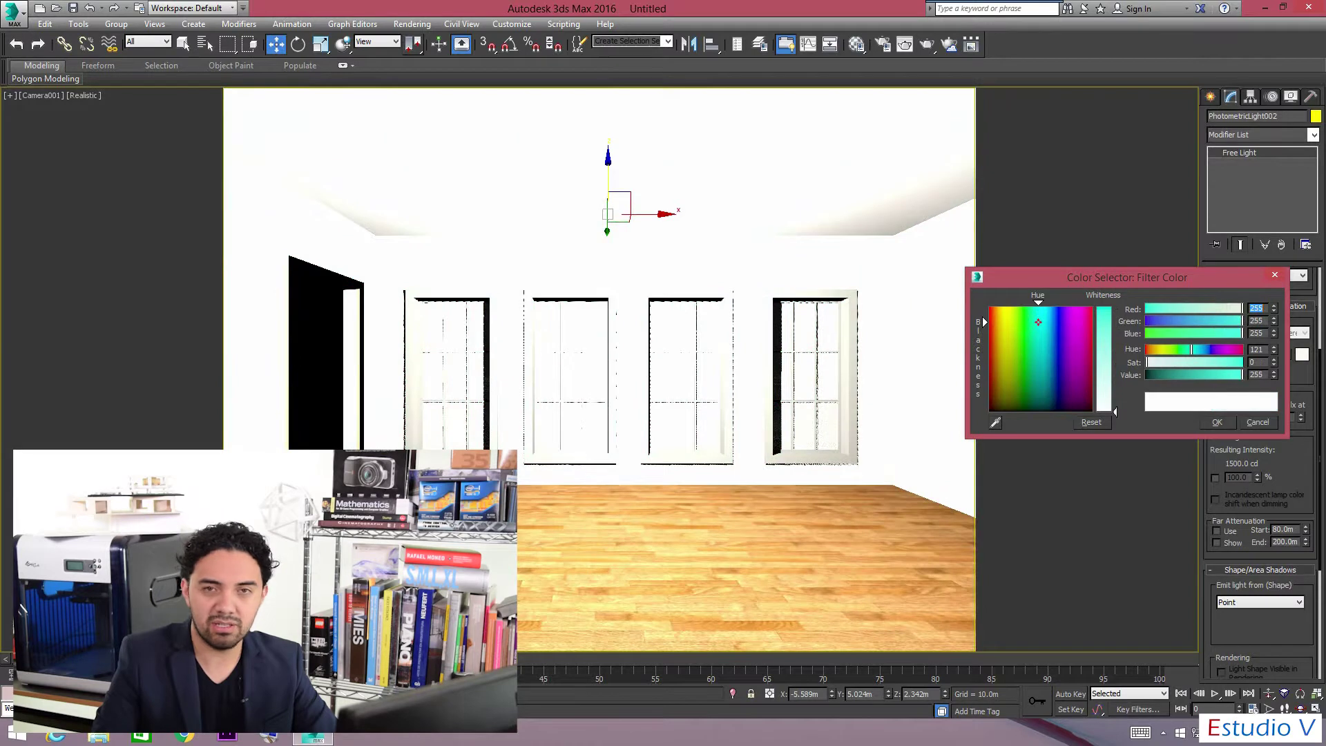
{"action": "left_click", "coordinate": [1258, 422]}
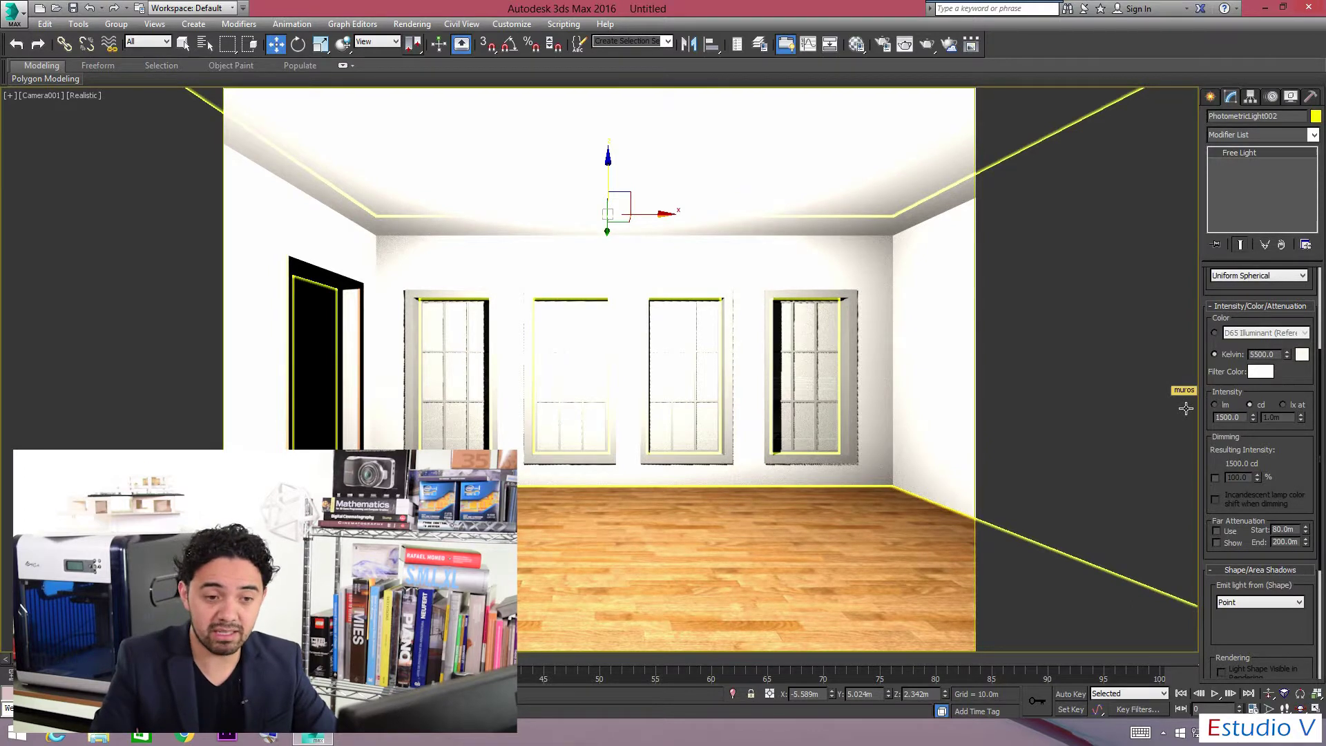
Switch the free light's intensity unit to lumens and set the intensity to 1000 lm.
{"action": "left_click", "coordinate": [1215, 405]}
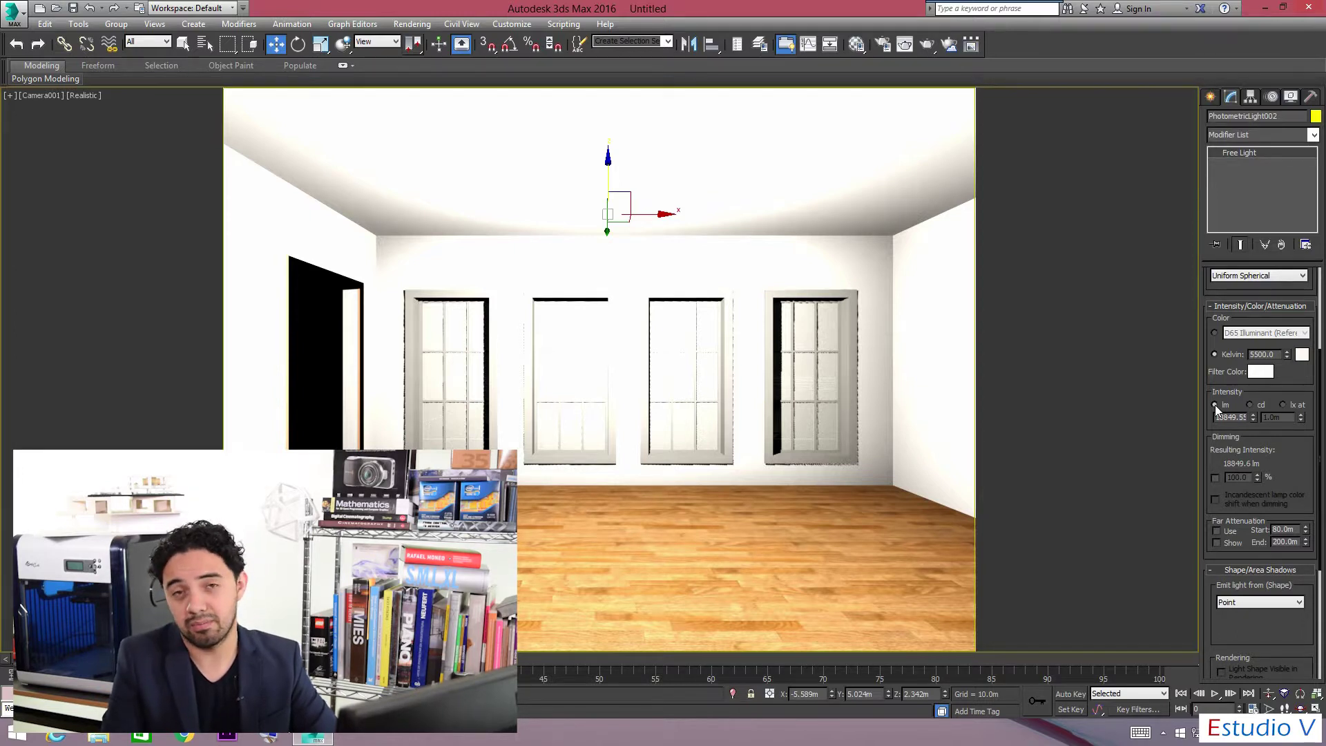
{"action": "double_click", "coordinate": [1244, 427]}
{"action": "key", "text": "BackSpace"}
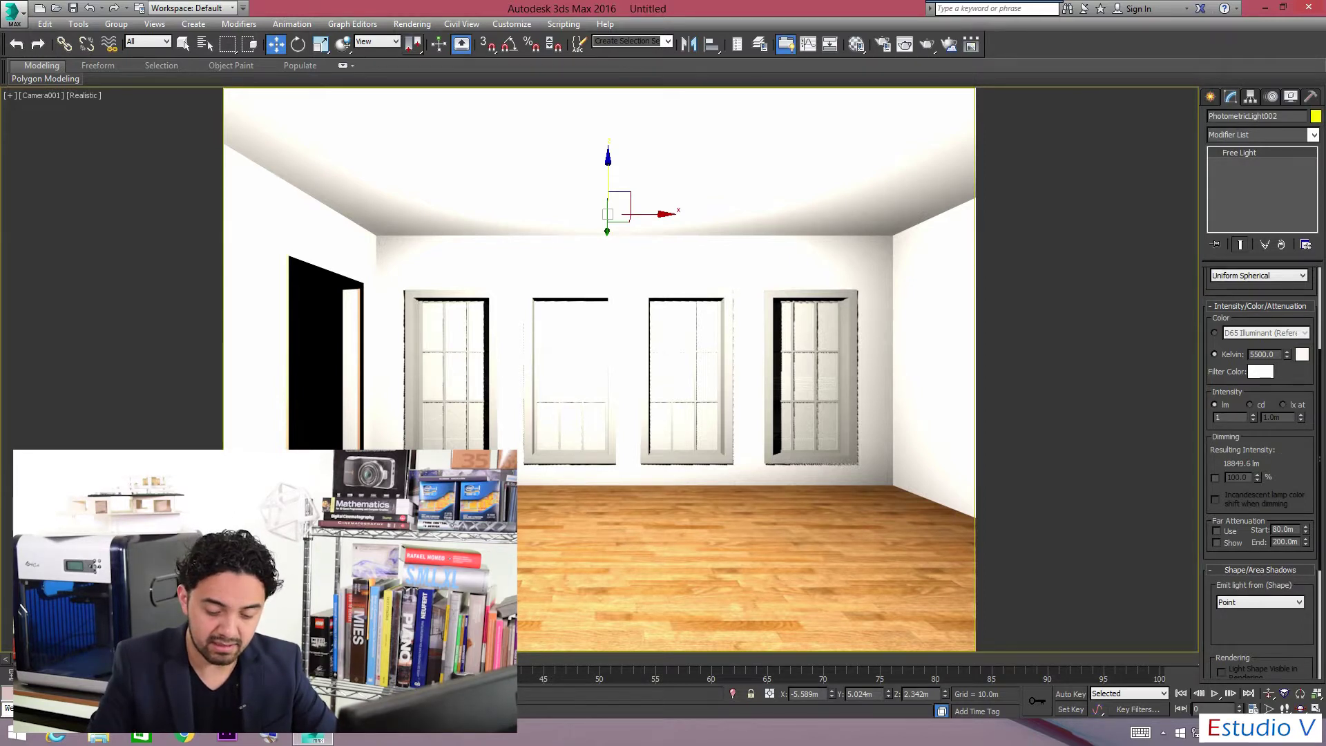
{"action": "left_click", "coordinate": [1117, 395]}
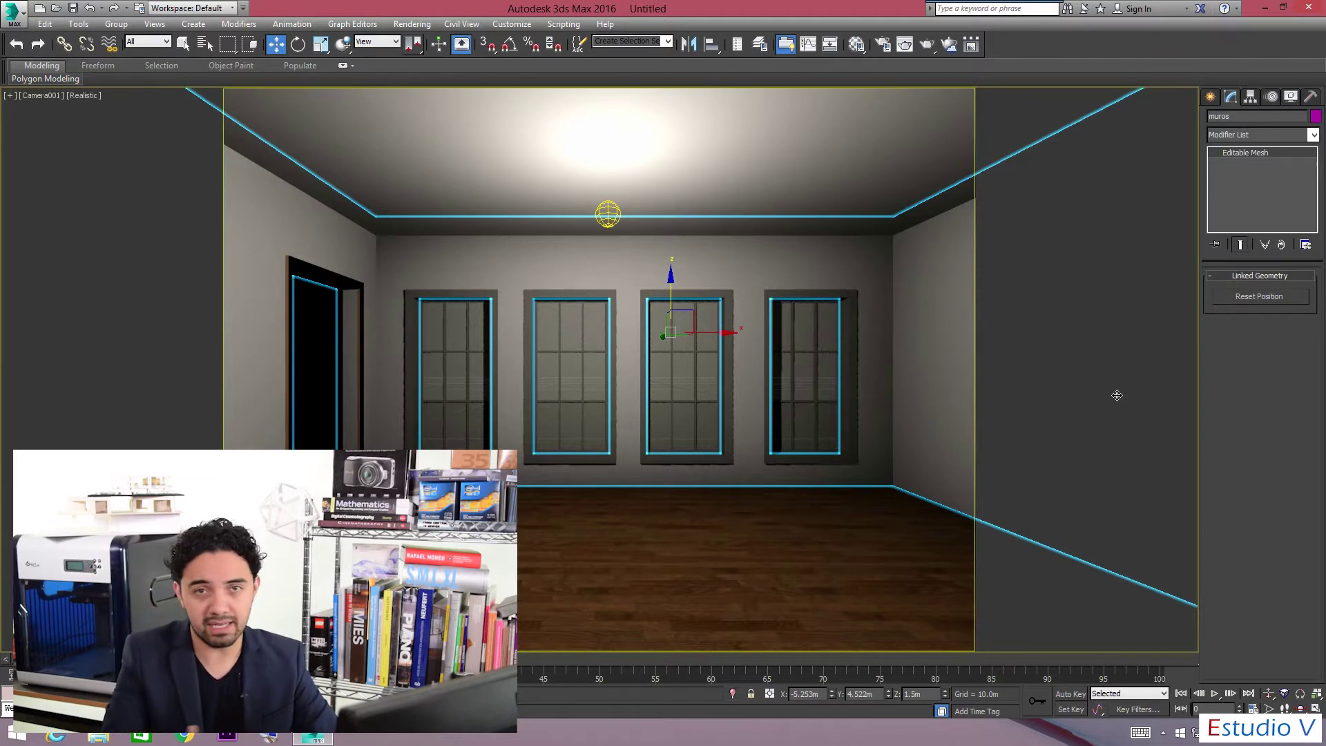
Reselect the free light and shift it slightly along X and up to a height of about 2.4 m.
{"action": "left_click", "coordinate": [608, 235]}
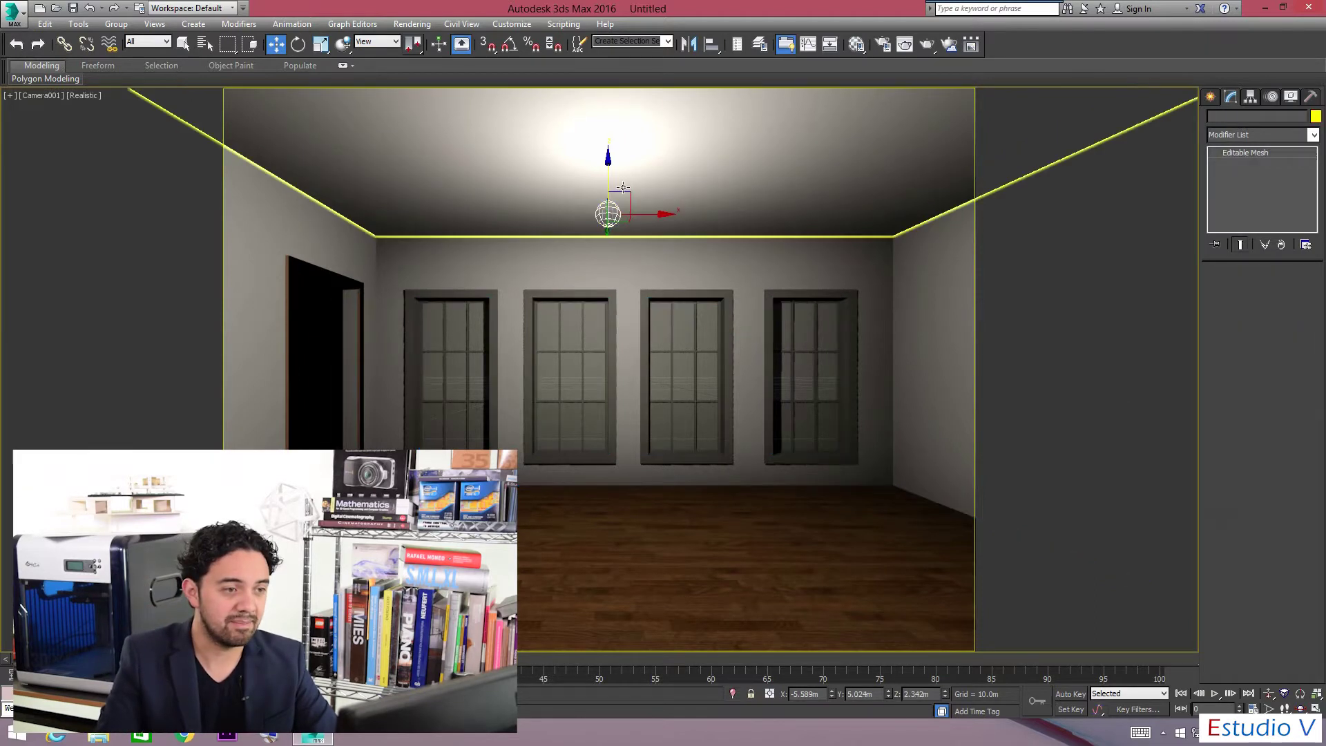
{"action": "left_click", "coordinate": [614, 216]}
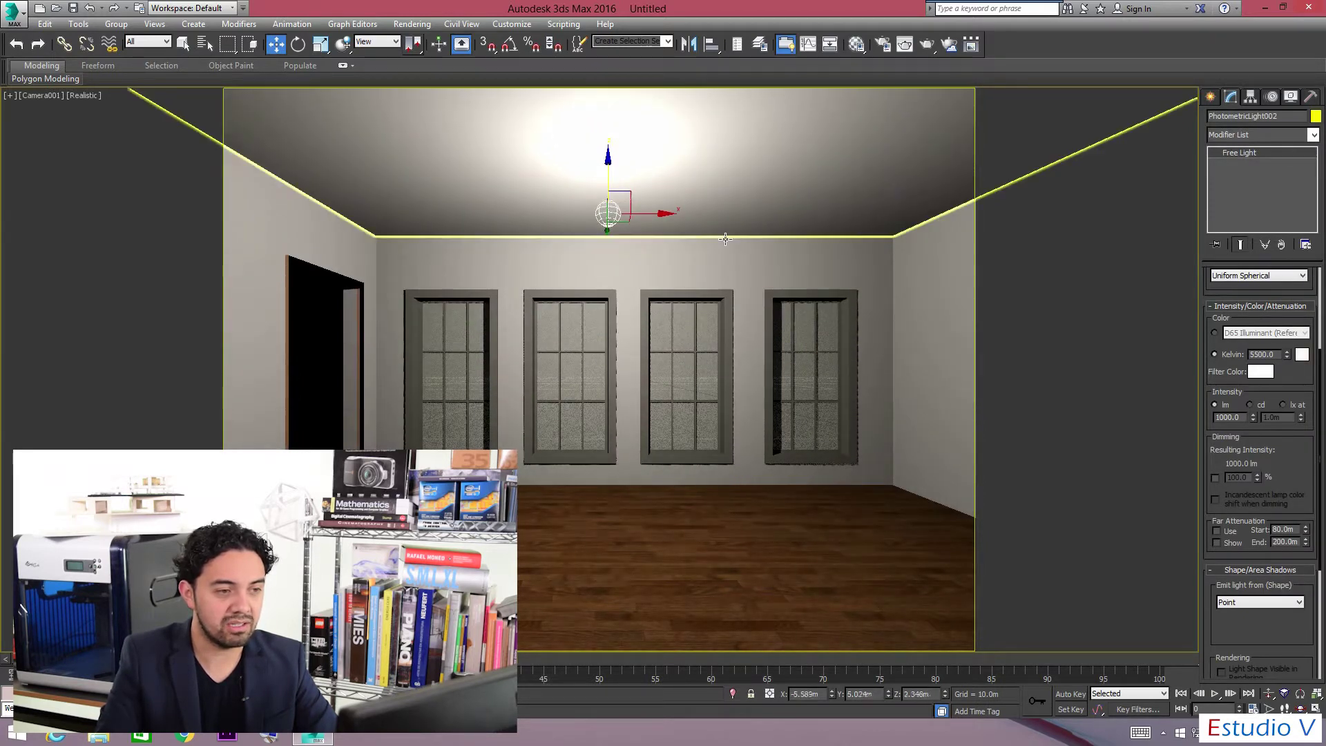
{"action": "left_click_drag", "start_coordinate": [663, 219], "coordinate": [681, 227]}
{"action": "left_click_drag", "start_coordinate": [627, 170], "coordinate": [627, 159]}
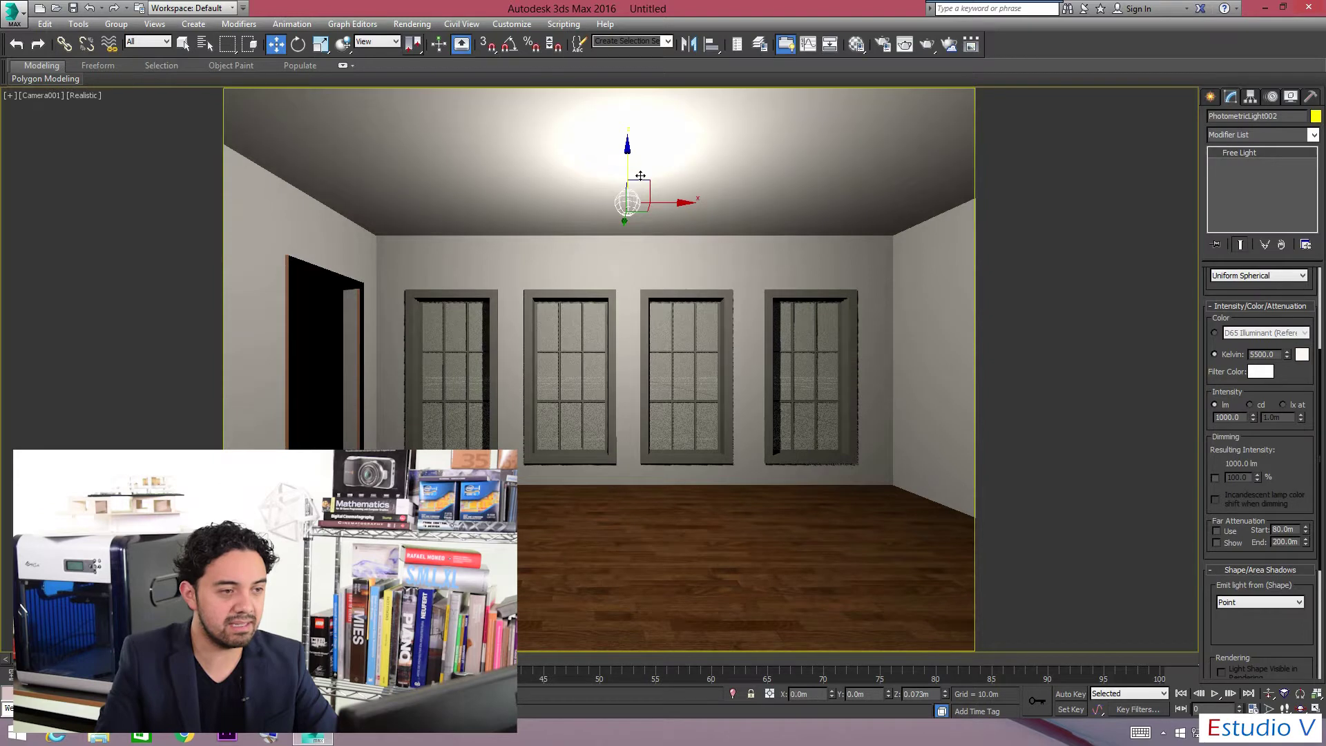
Load a render preset with its Environment, NVIDIA mental ray, Processing and Global Illumination categories from the rendered frame window.
{"action": "left_click", "coordinate": [884, 44]}
{"action": "left_click", "coordinate": [884, 45]}
{"action": "left_click", "coordinate": [904, 44]}
{"action": "left_click", "coordinate": [413, 129]}
{"action": "left_click", "coordinate": [421, 235]}
{"action": "left_click", "coordinate": [525, 304]}
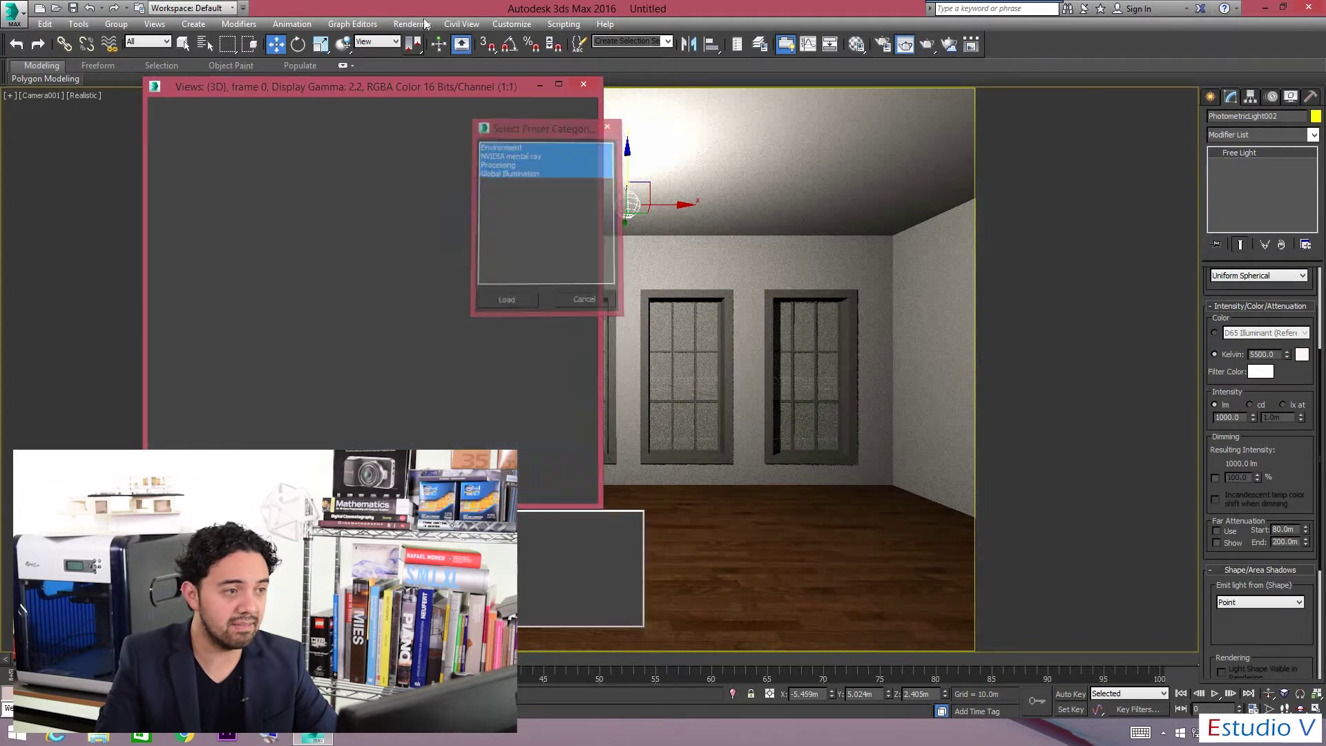
Enable photon mapping (GI) in the indirect illumination render settings.
{"action": "left_click", "coordinate": [411, 24]}
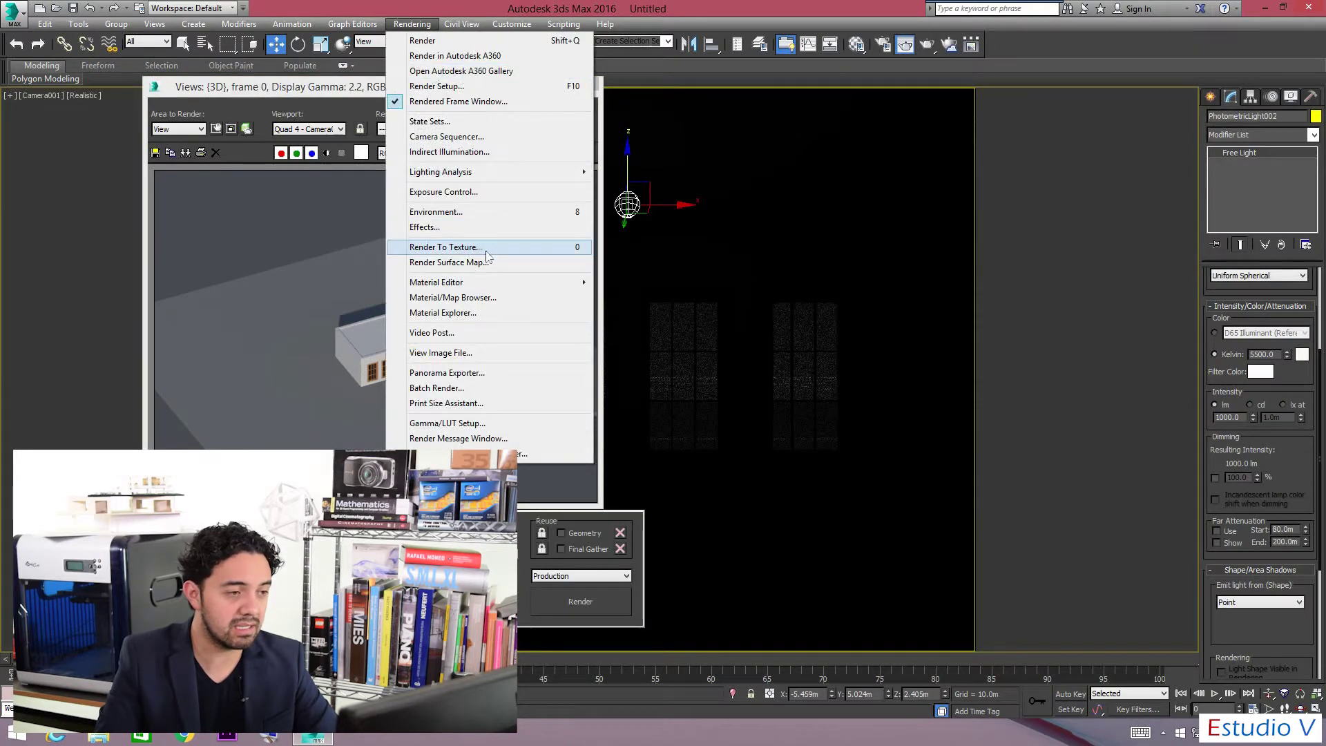
{"action": "left_click", "coordinate": [508, 153]}
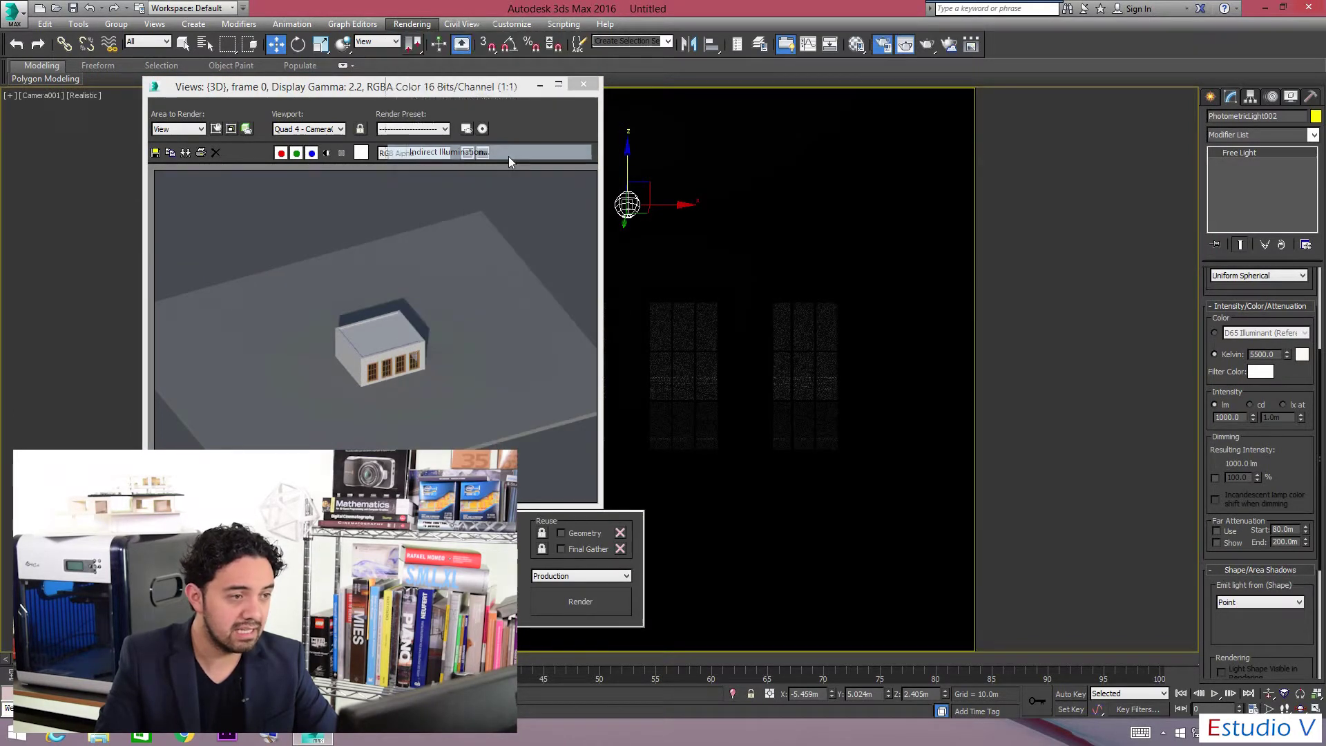
{"action": "left_click", "coordinate": [724, 387]}
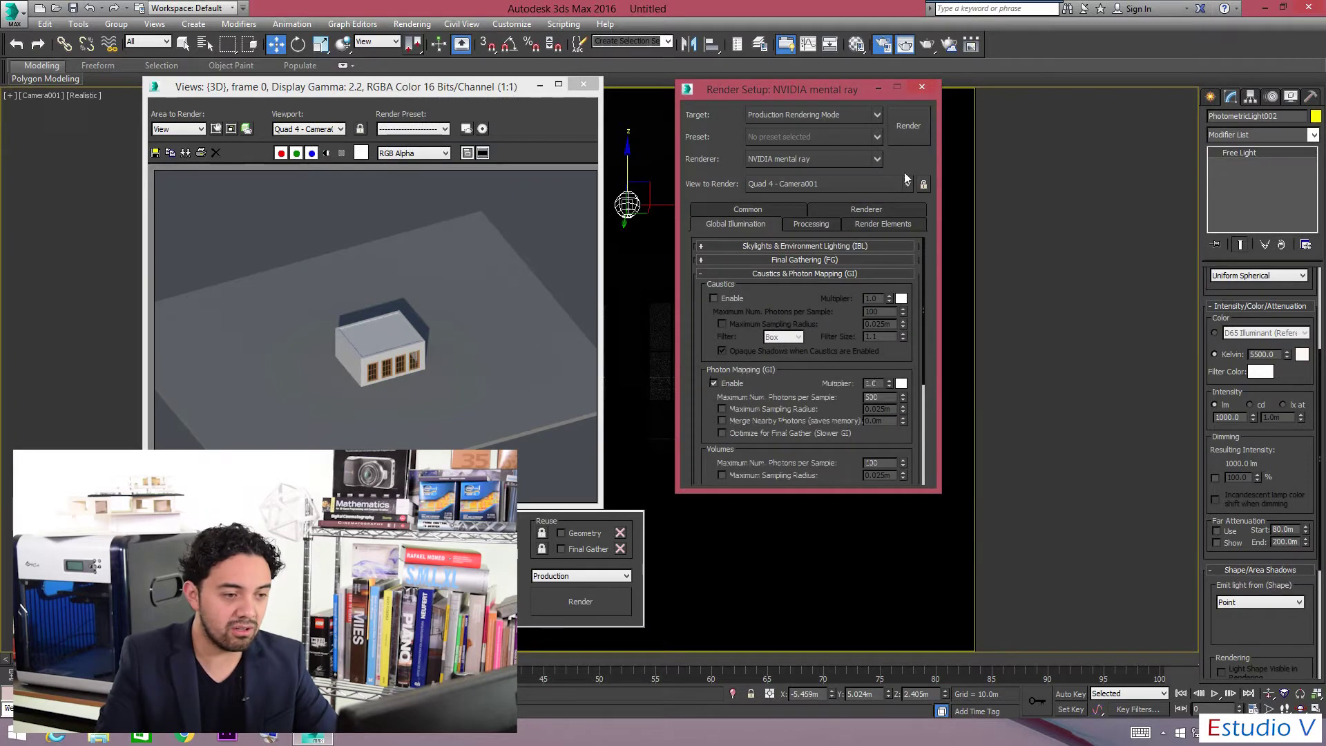
{"action": "left_click", "coordinate": [922, 87]}
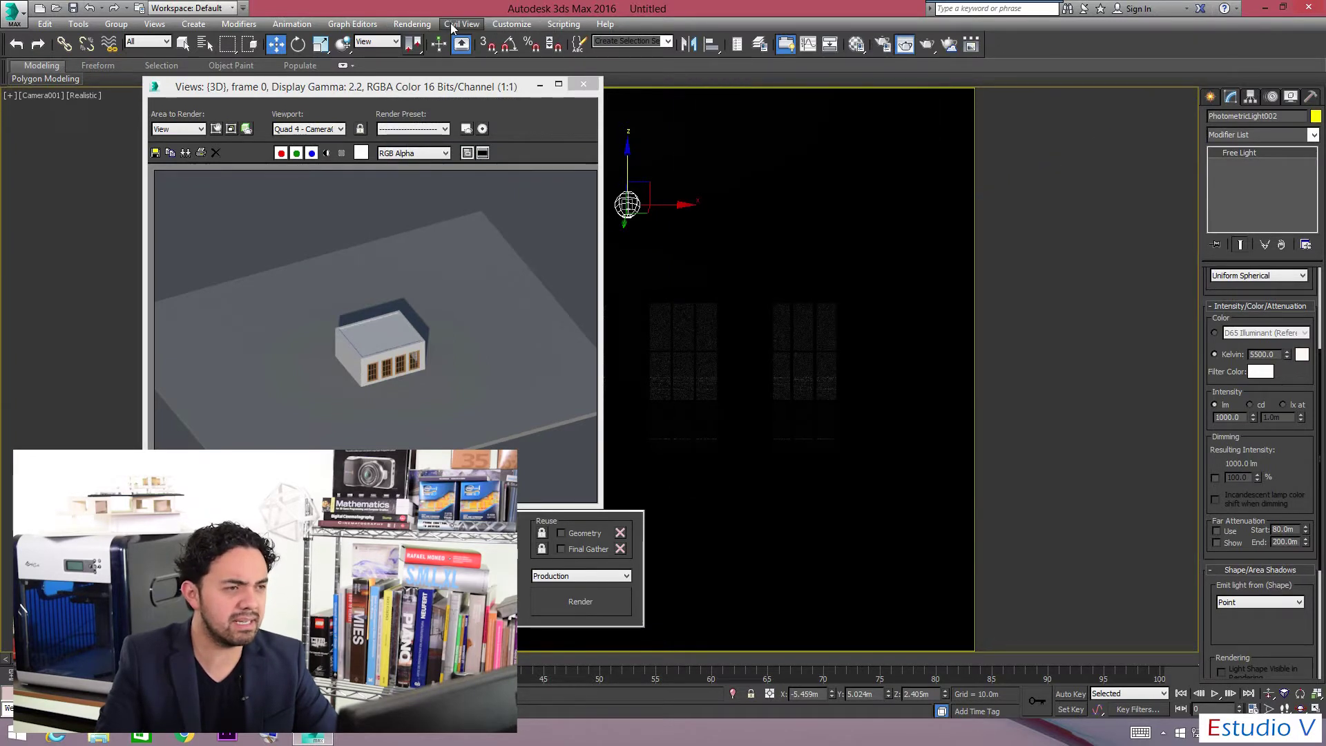
Set the mr Photographic Exposure Control's exposure value (EV) to 2 and clear the mr Physical Sky environment map.
{"action": "left_click", "coordinate": [411, 24]}
{"action": "left_click", "coordinate": [473, 197]}
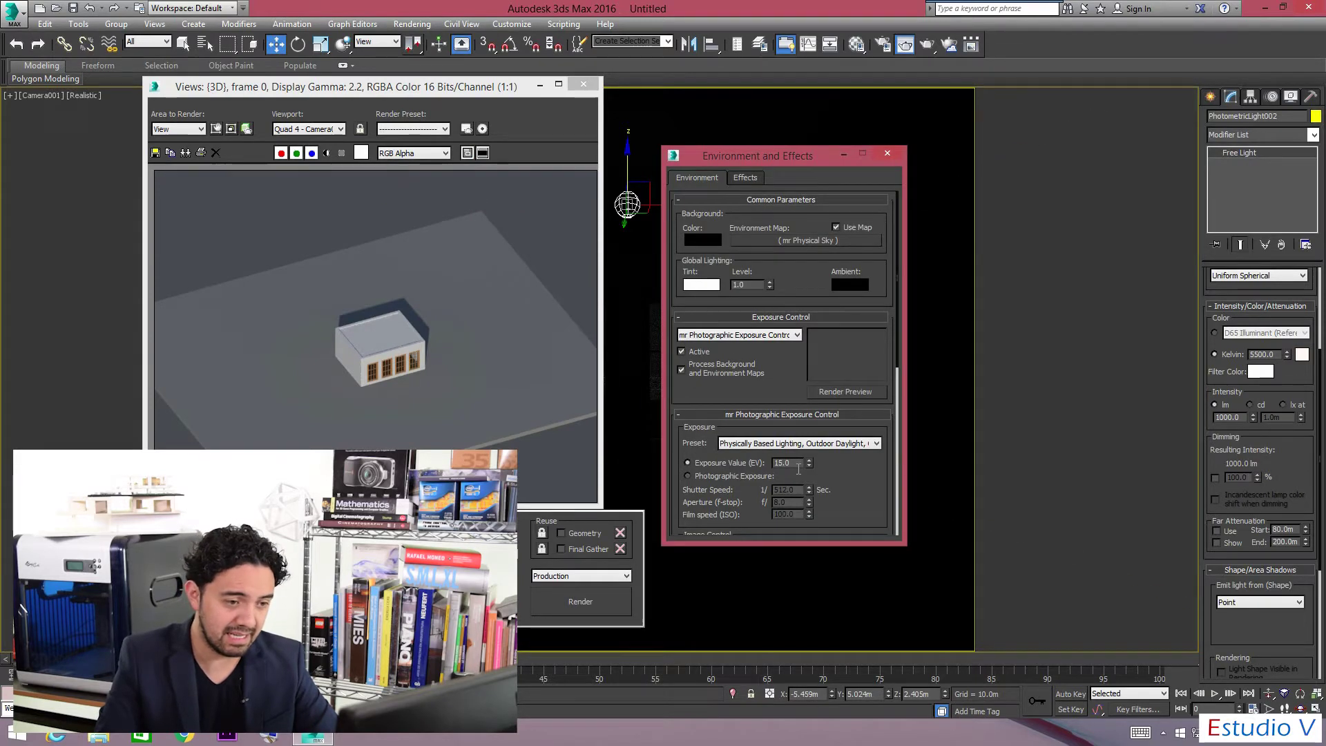
{"action": "type", "text": "2"}
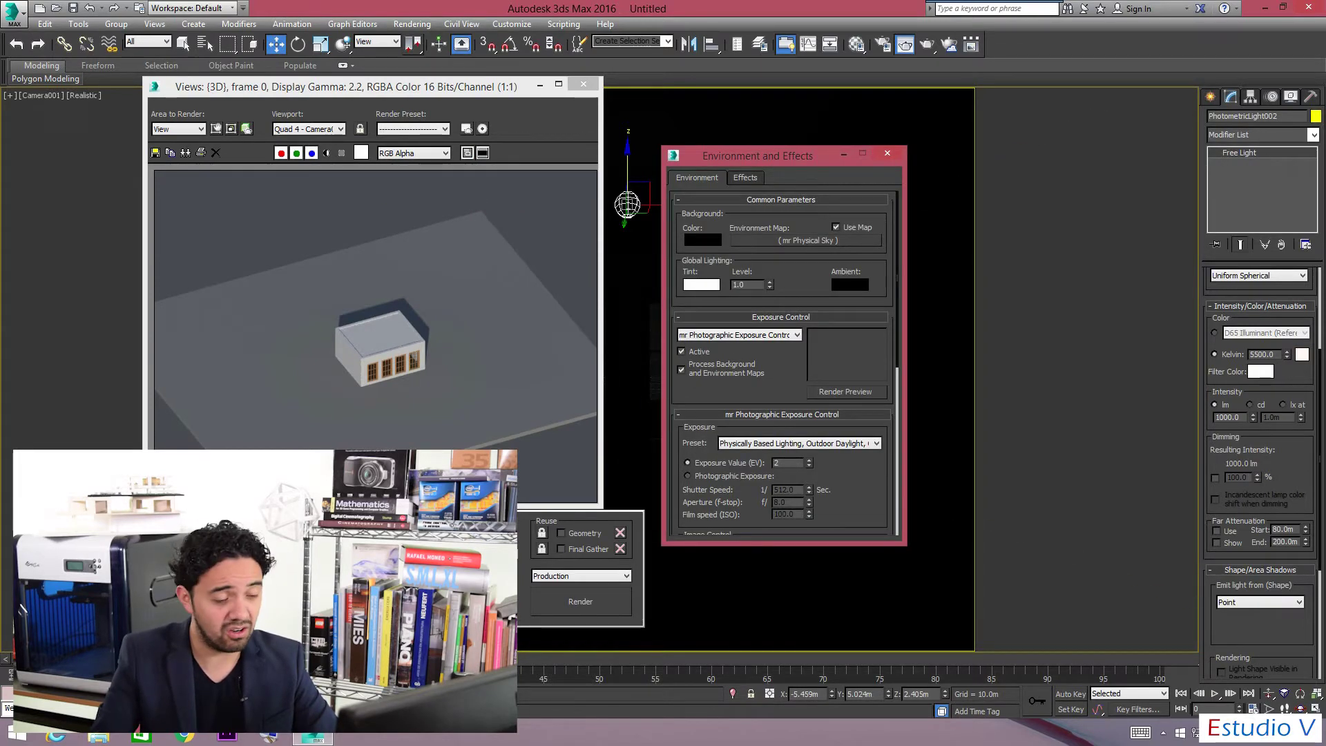
{"action": "key", "text": "Return"}
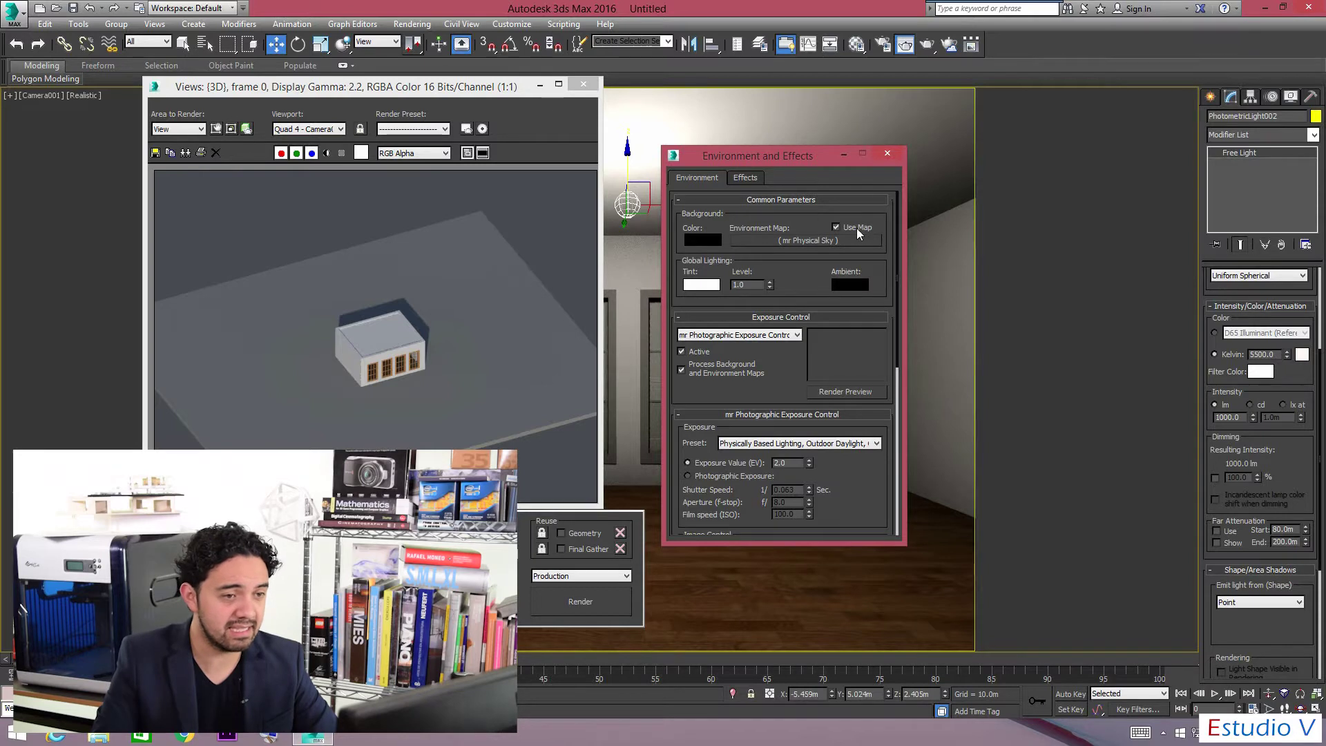
{"action": "right_click", "coordinate": [836, 246]}
{"action": "left_click", "coordinate": [863, 283]}
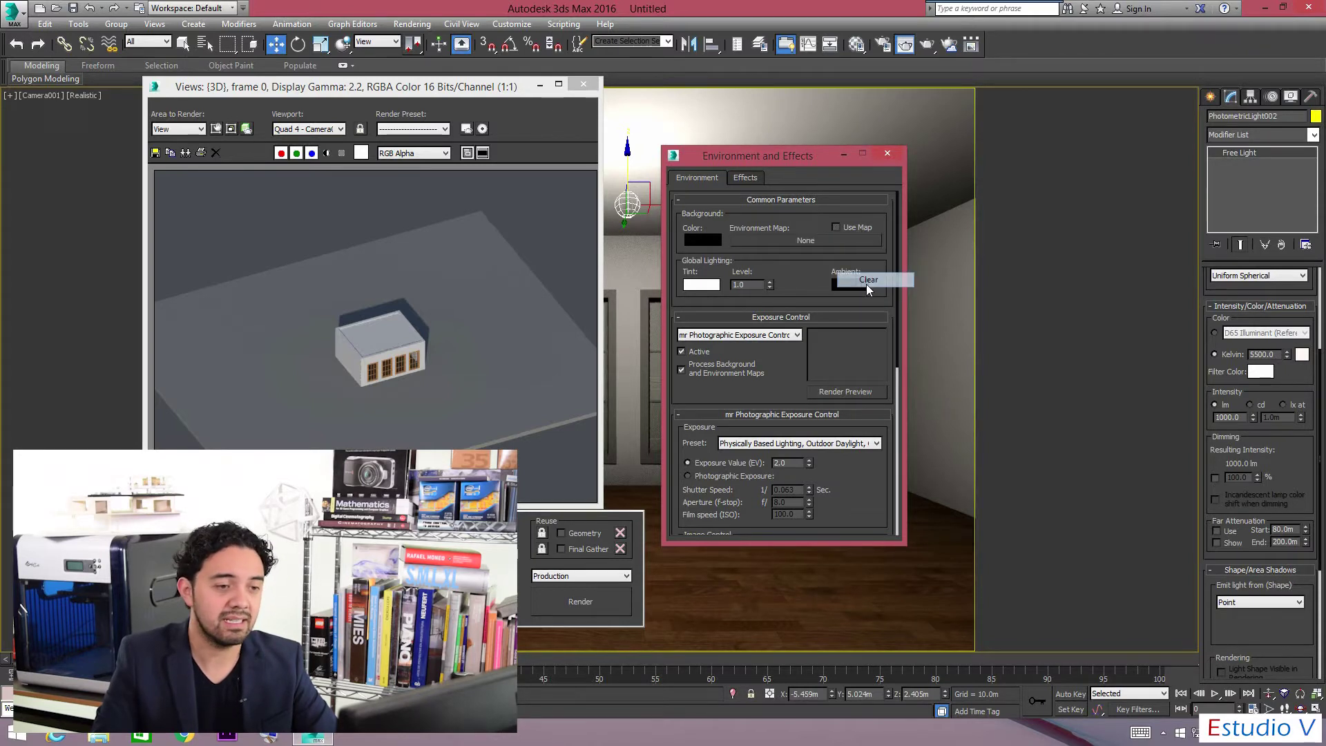
{"action": "left_click", "coordinate": [888, 153]}
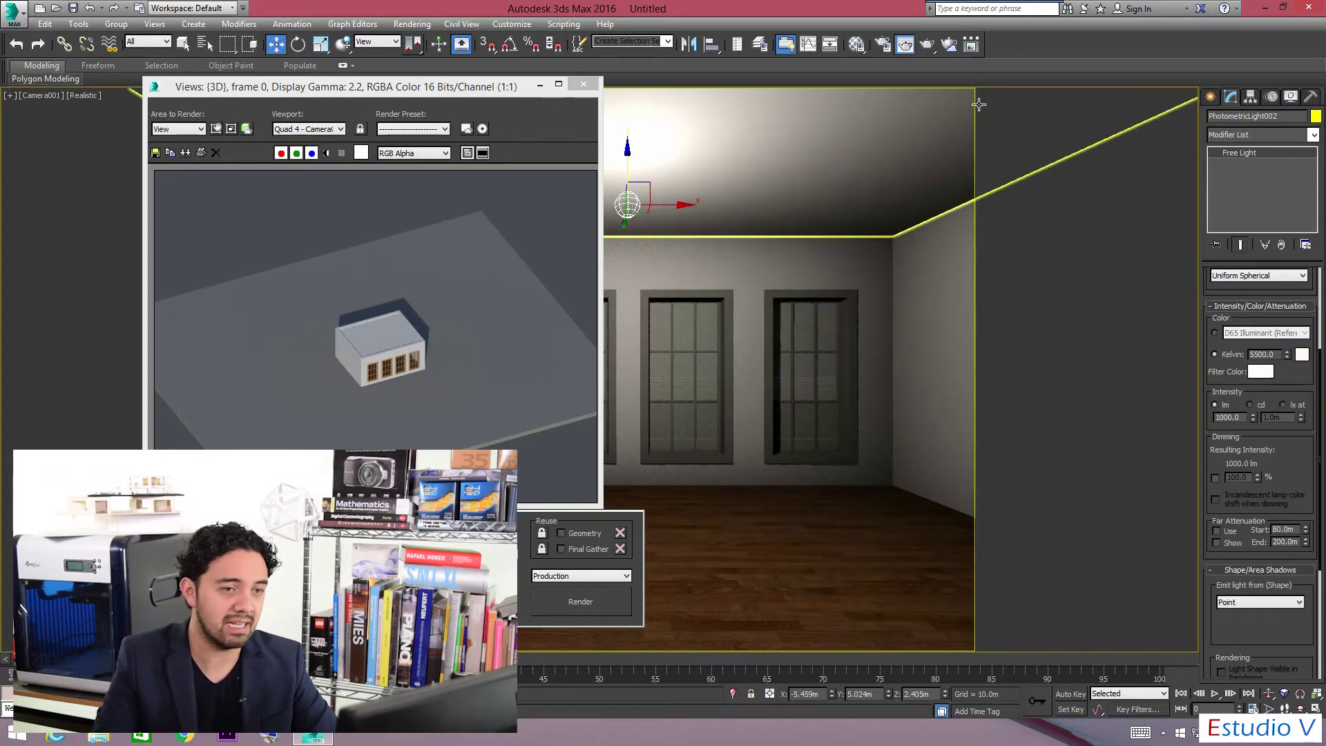
Render the Camera001 view and move the rendered frame window clear of the progress dialog.
{"action": "left_click", "coordinate": [927, 45]}
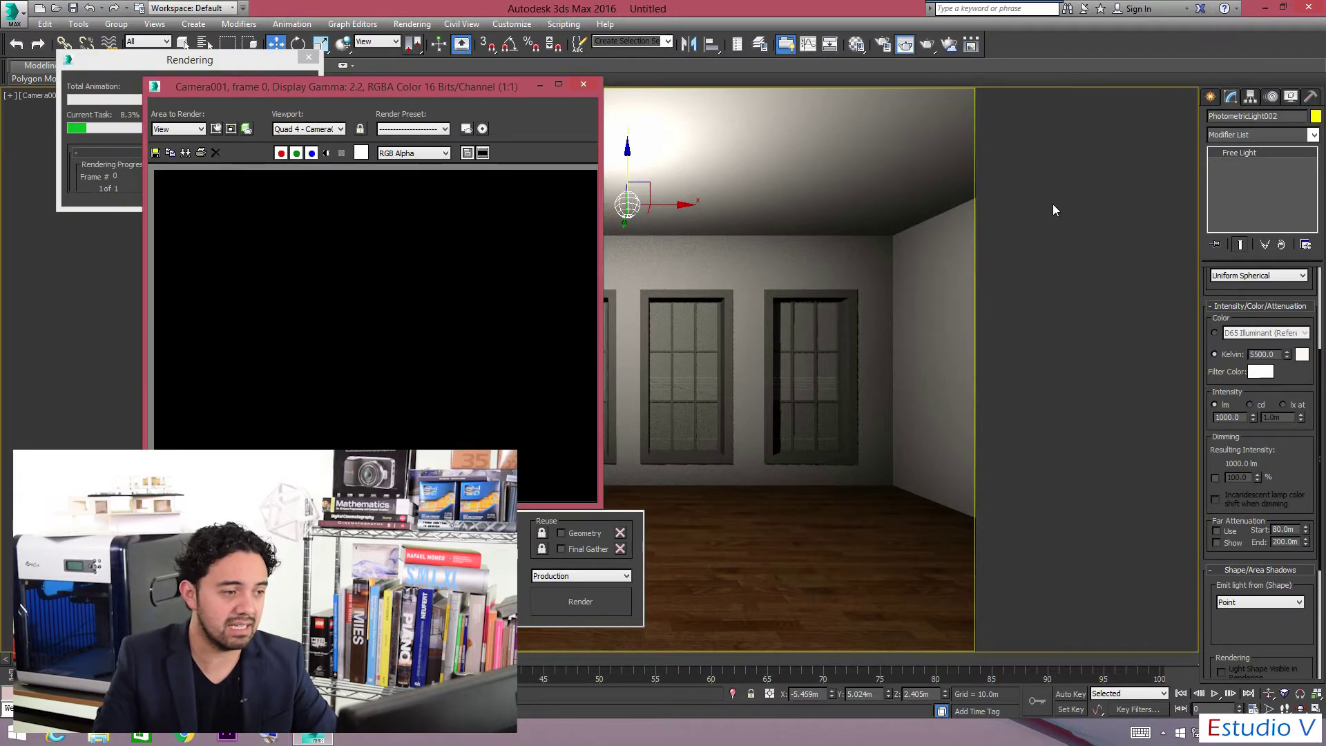
{"action": "left_click_drag", "start_coordinate": [484, 83], "coordinate": [703, 80]}
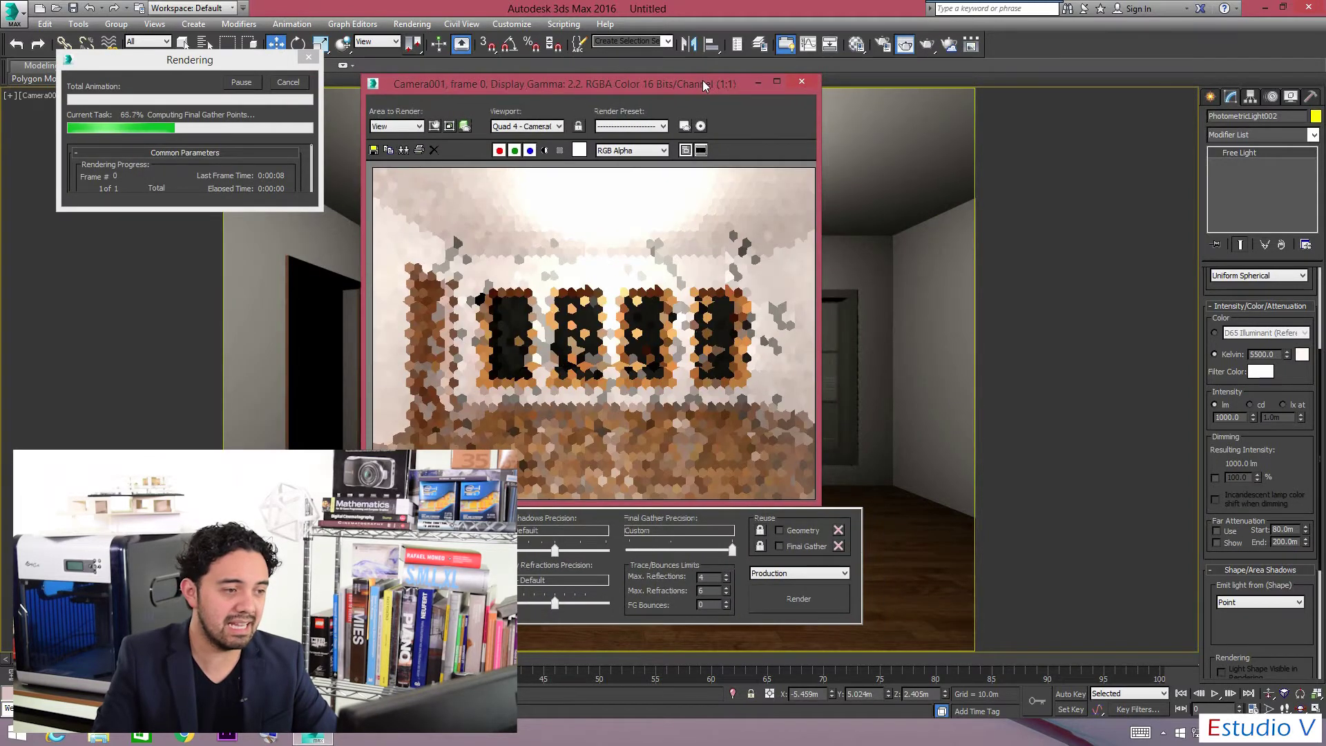